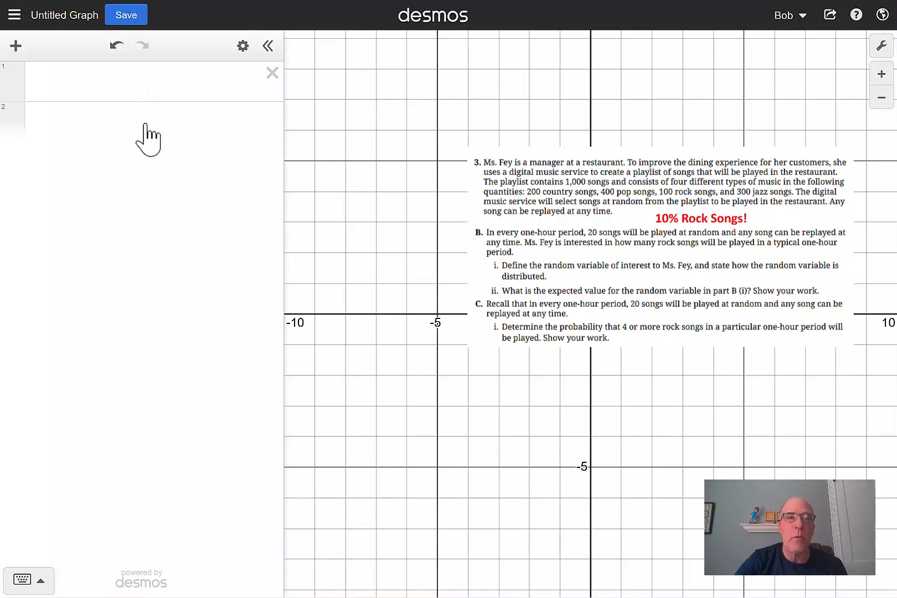
pyautogui.click(885, 49)
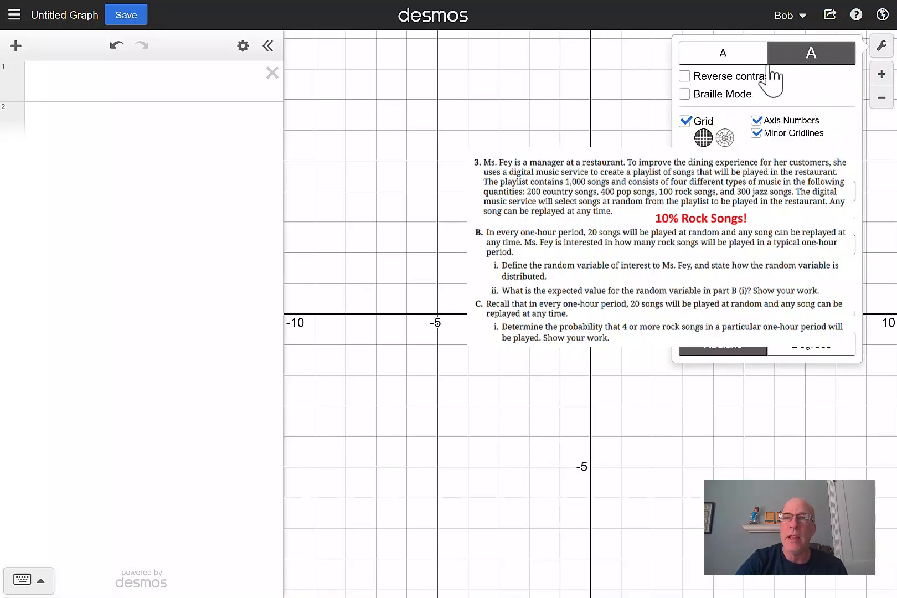
pyautogui.click(498, 65)
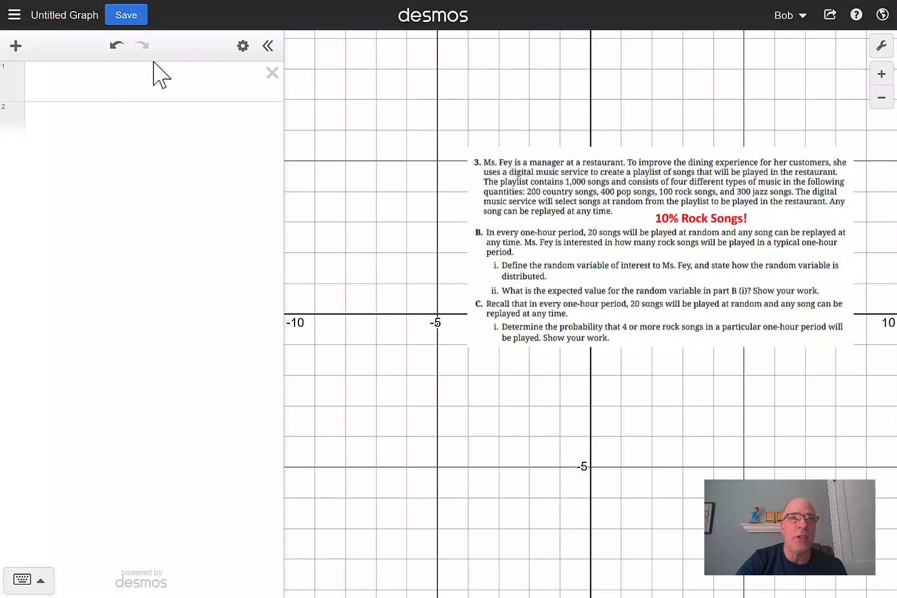
# Enter a binomial distribution with 20 trials and success probability .1, binomialdist(20,.1), in the first expression line.
pyautogui.click(127, 85)
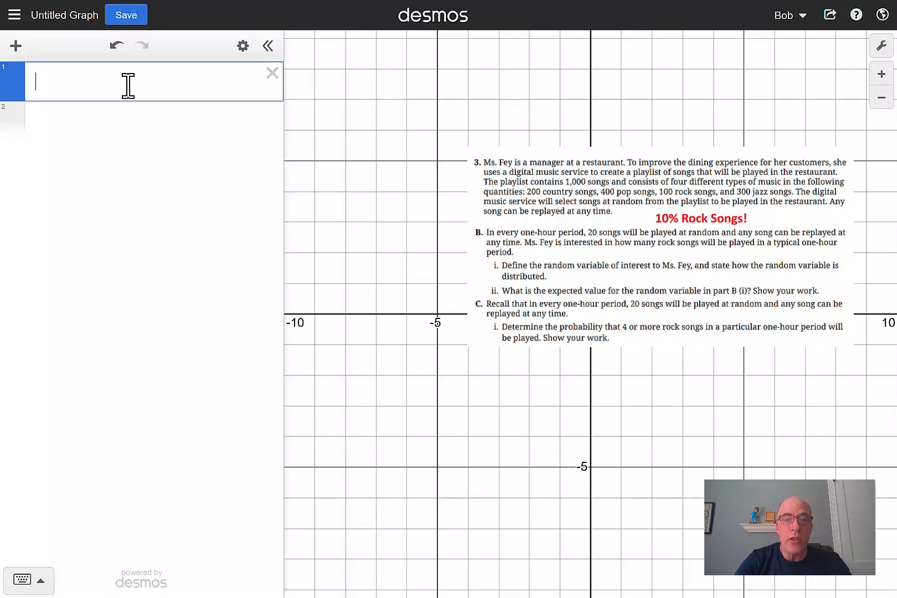
pyautogui.write('binomial')
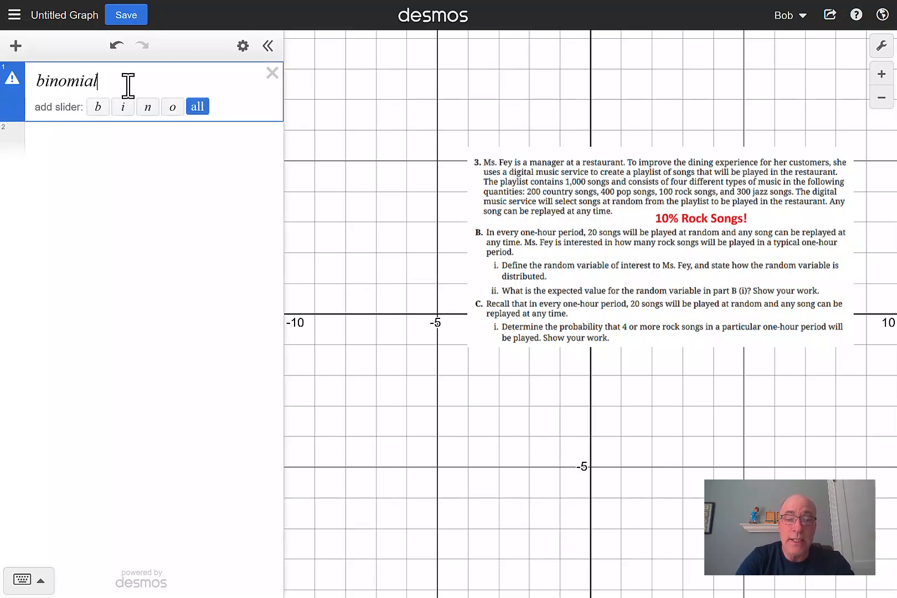
pyautogui.write('dist')
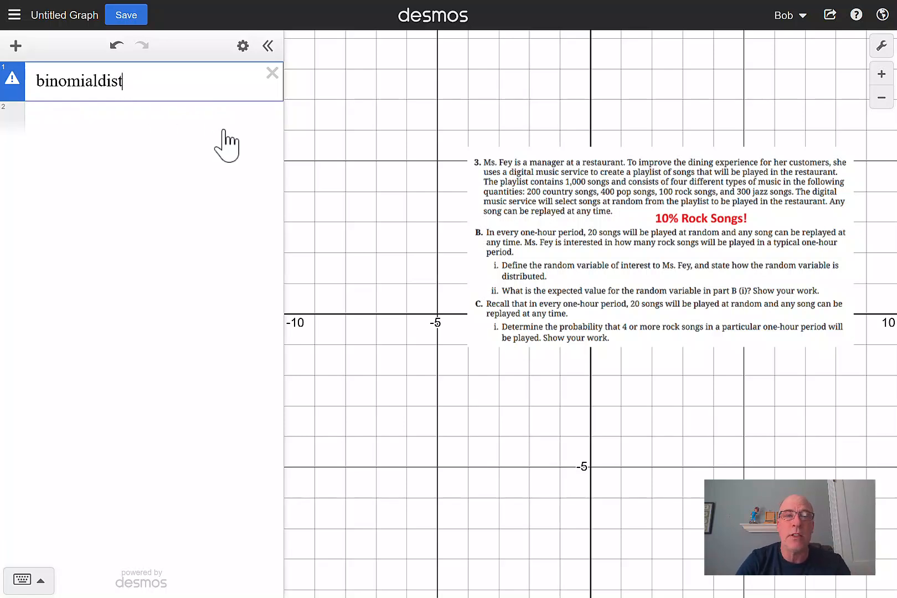
pyautogui.write('(')
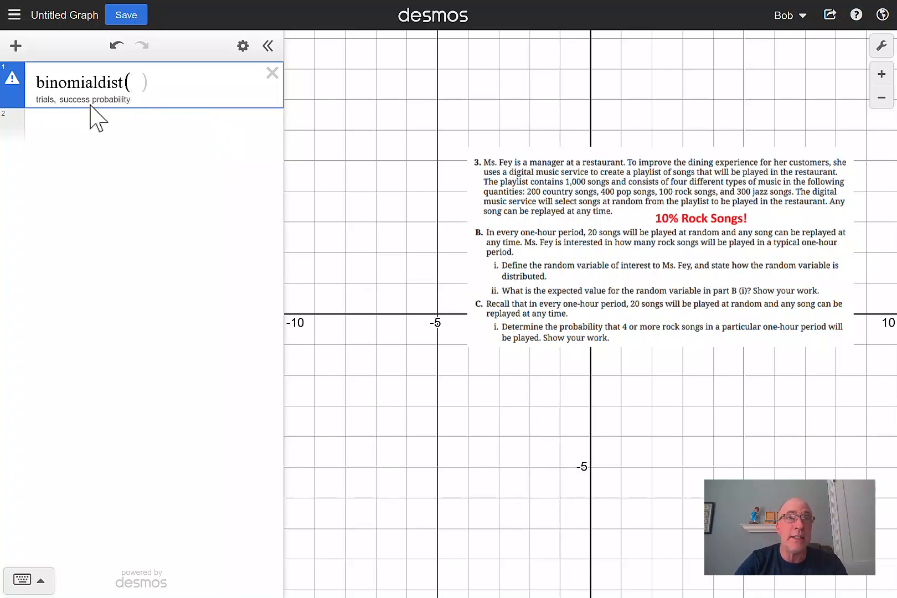
pyautogui.write('20')
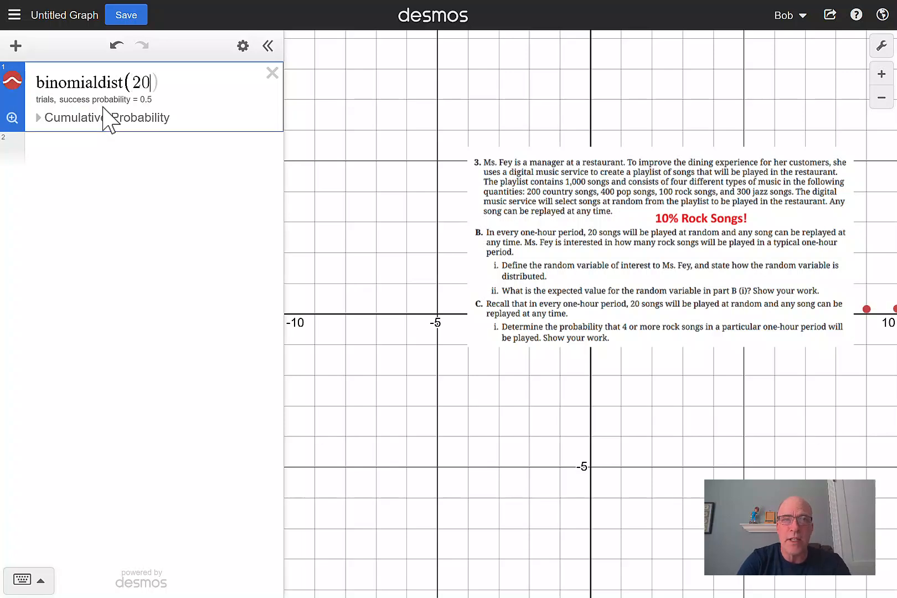
pyautogui.write(',')
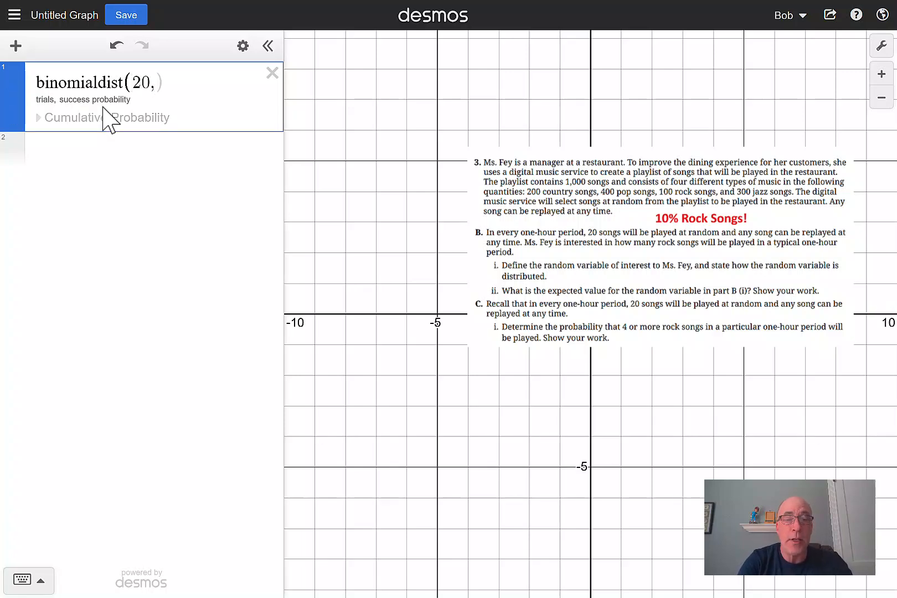
pyautogui.write('.1')
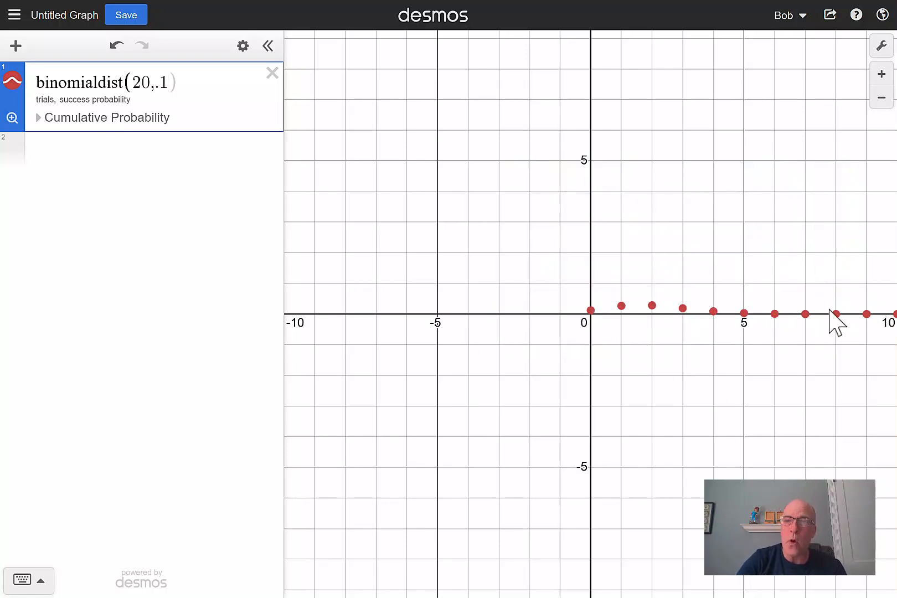
# Fit the graph window to the distribution and read the probabilities of the points at x = 0, 1, 2, 3 and 20.
pyautogui.moveTo(747, 279); pyautogui.dragTo(640, 355)
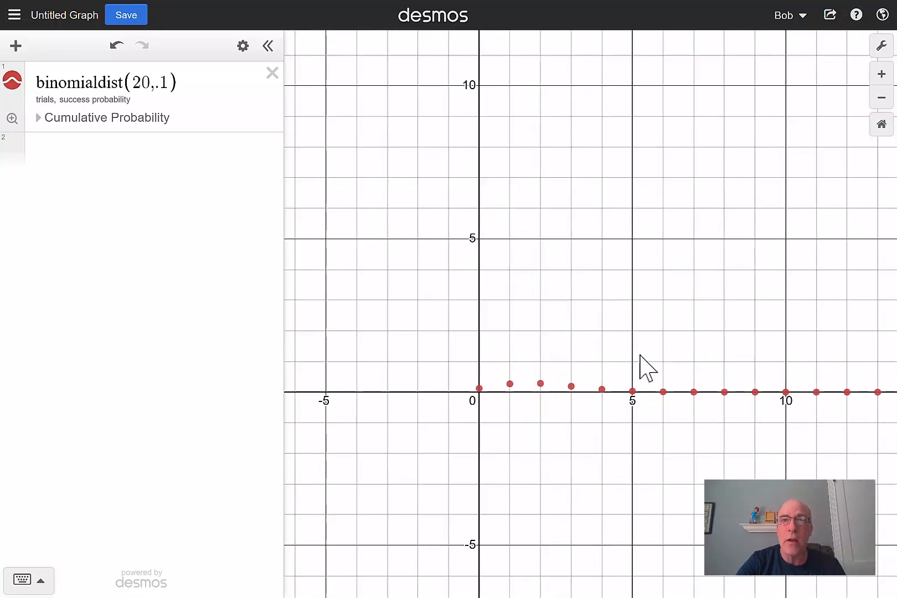
pyautogui.click(12, 118)
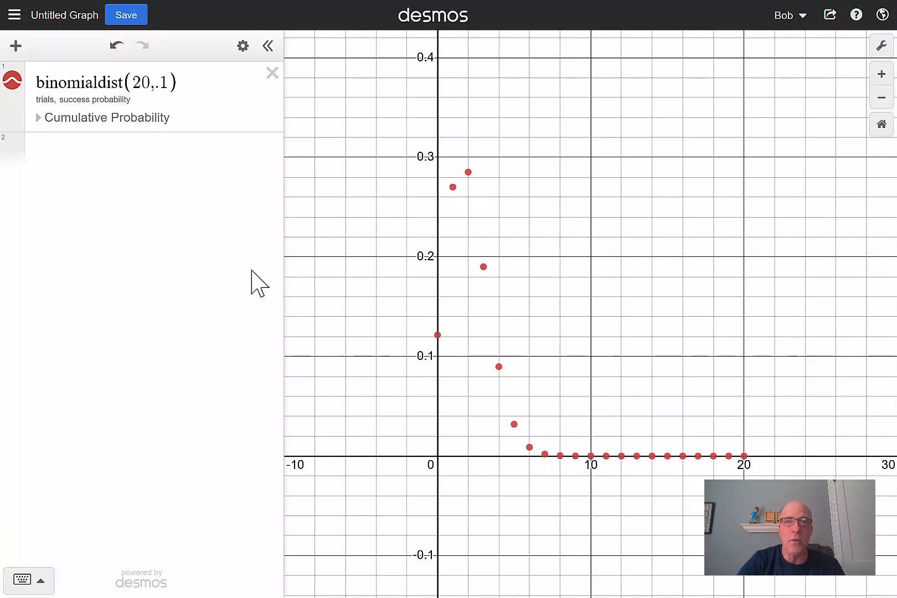
pyautogui.click(438, 335)
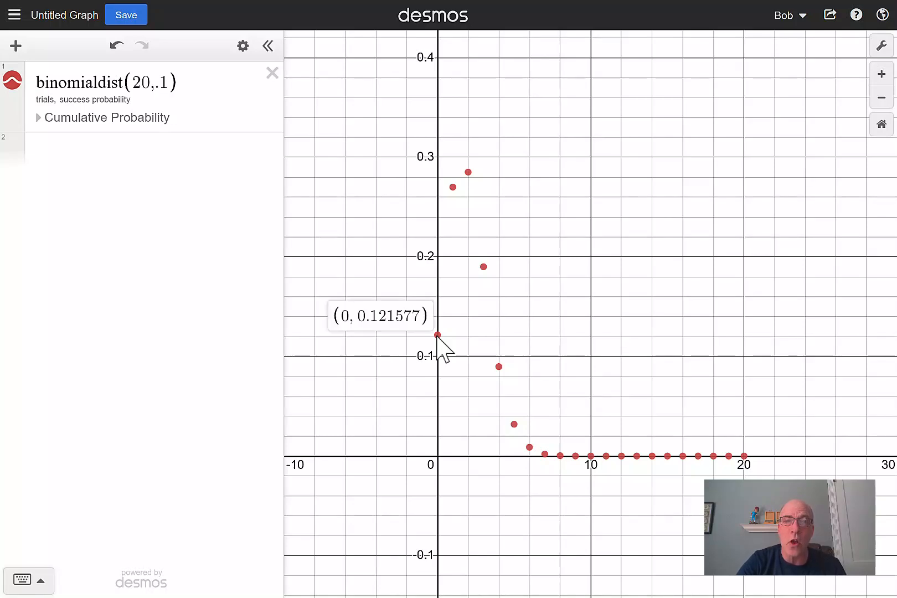
pyautogui.click(453, 188)
pyautogui.click(469, 173)
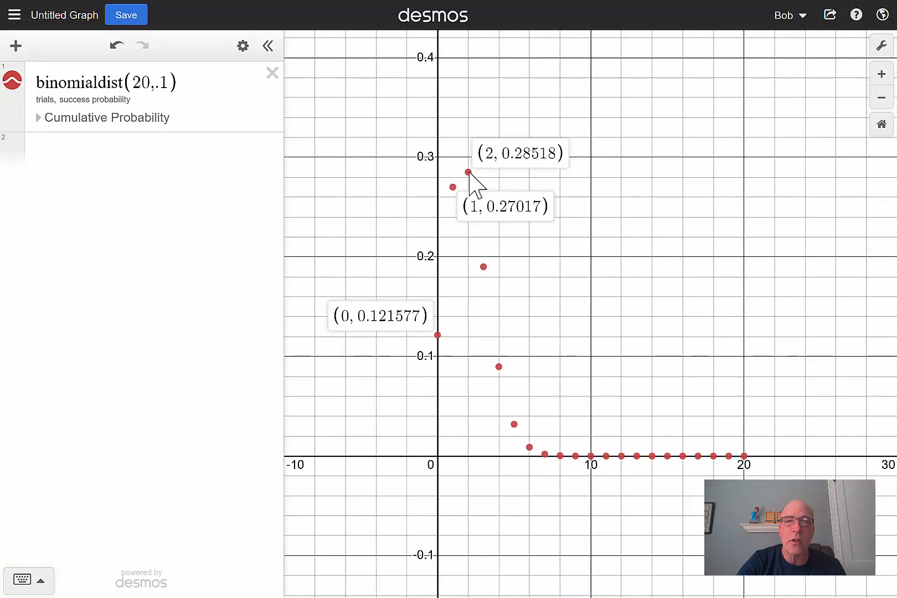
pyautogui.click(483, 267)
pyautogui.click(744, 456)
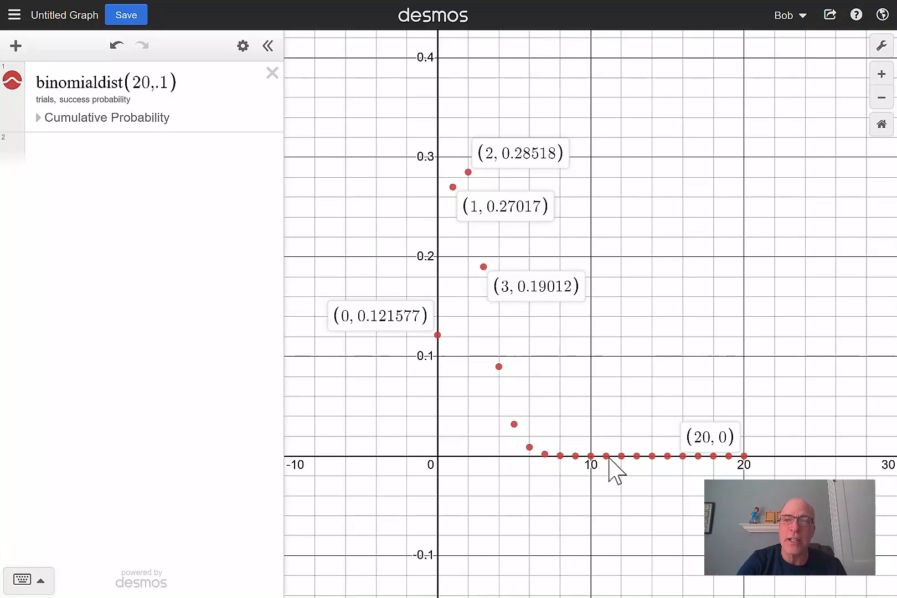
pyautogui.click(689, 318)
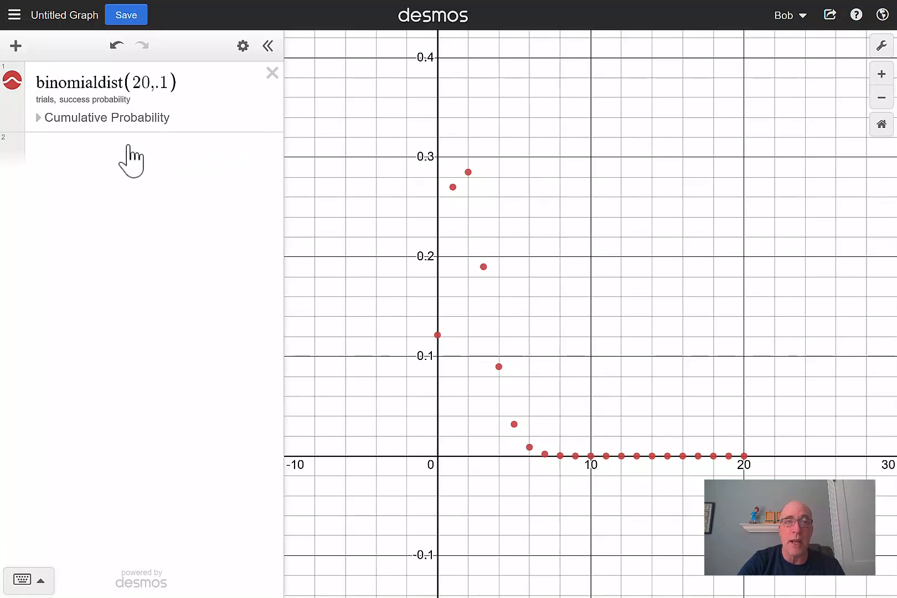
# Assign the binomial distribution to the variable S and compute mean(S) in the second expression line.
pyautogui.click(37, 86)
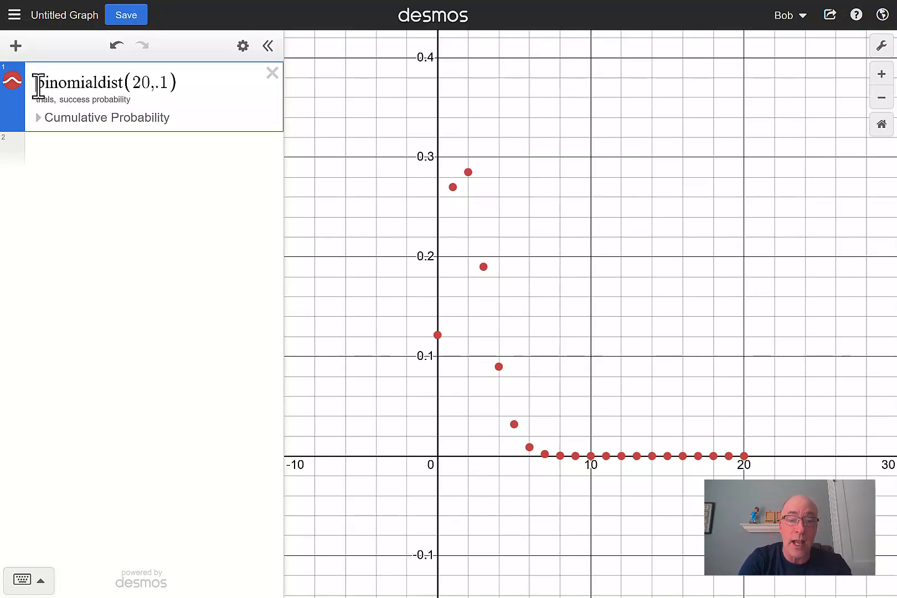
pyautogui.write('X=')
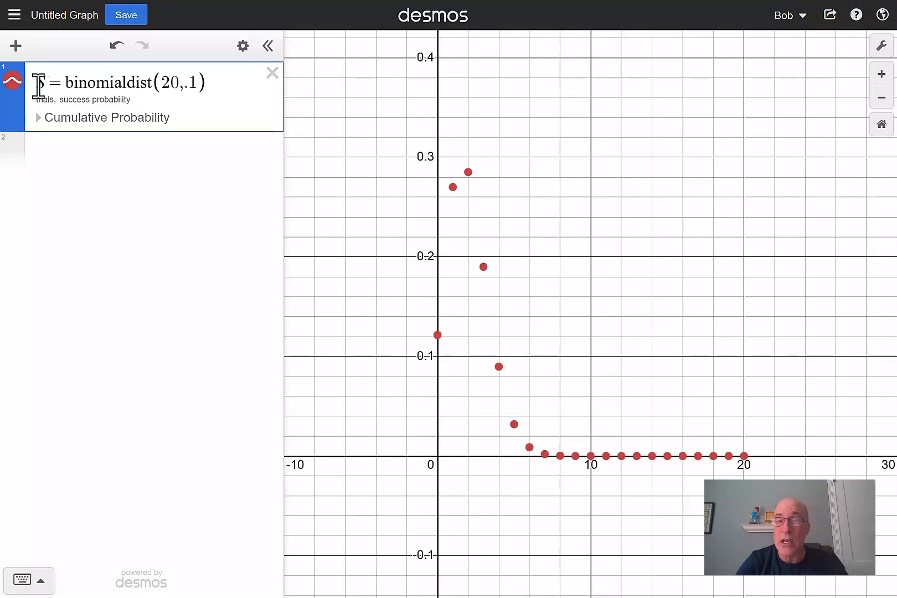
pyautogui.click(129, 157)
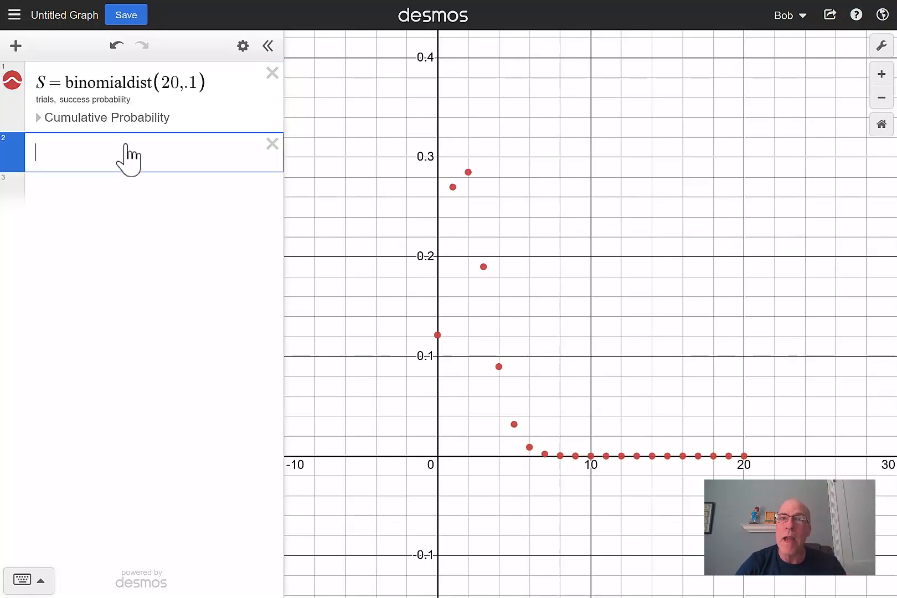
pyautogui.write('mean(S')
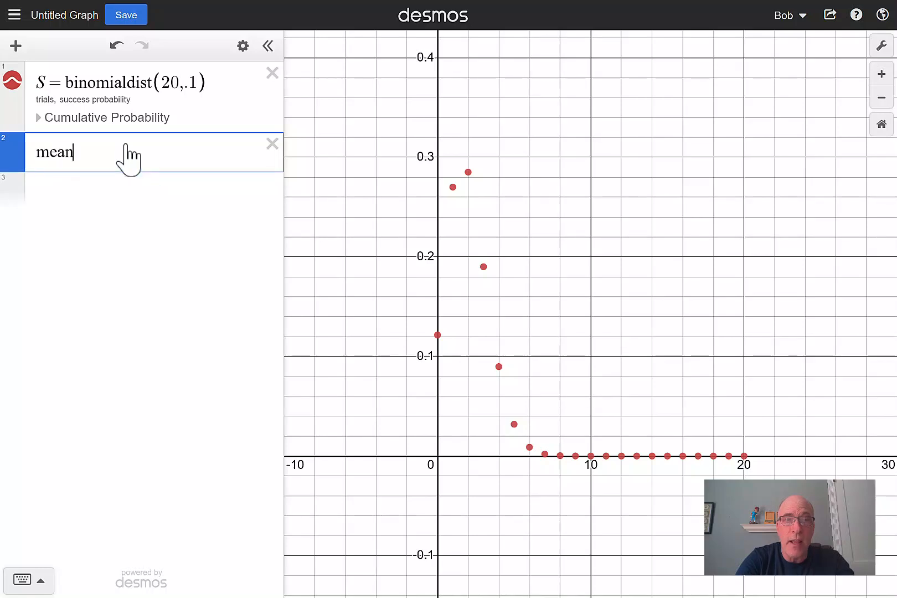
# Compute the distribution's standard deviation with stdev(S) in the third expression line.
pyautogui.click(133, 208)
pyautogui.write('stde')
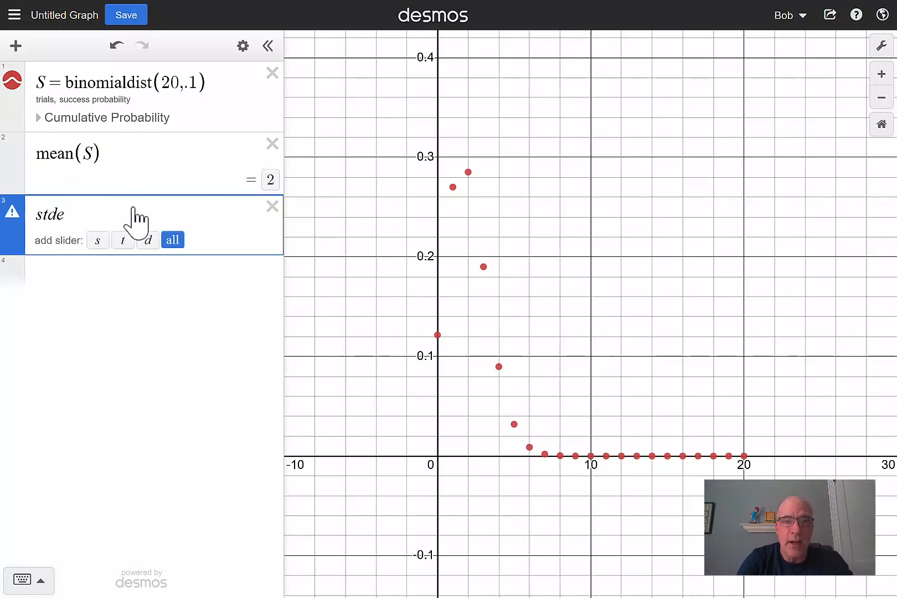
pyautogui.write('v(S')
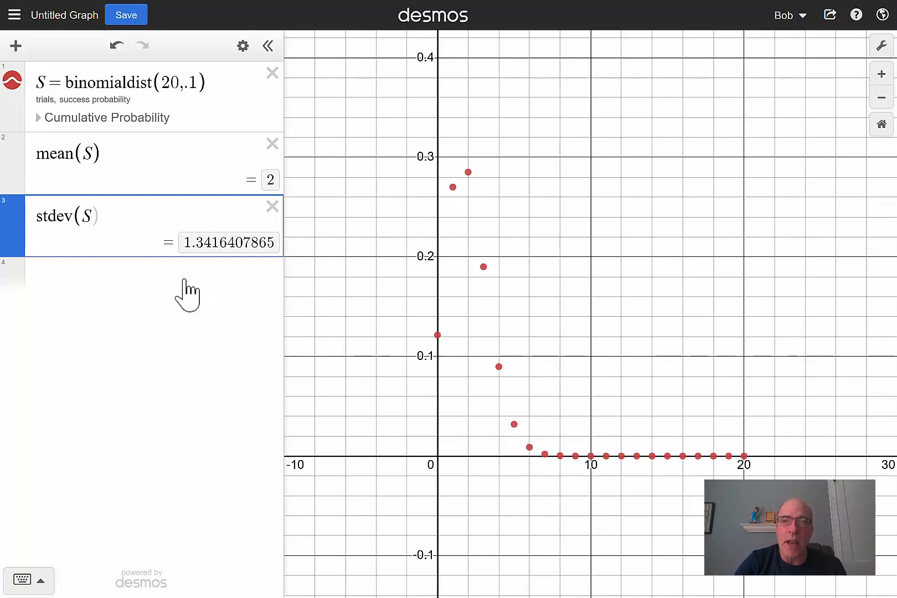
# Read the individual probabilities of the plotted points at x = 4, 5, 6 and 7.
pyautogui.click(499, 367)
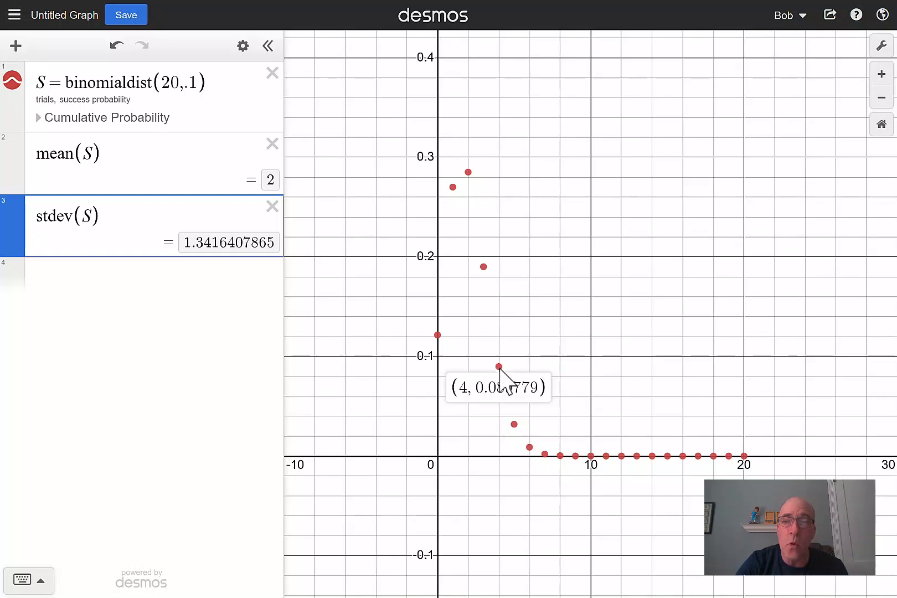
pyautogui.click(514, 424)
pyautogui.click(529, 447)
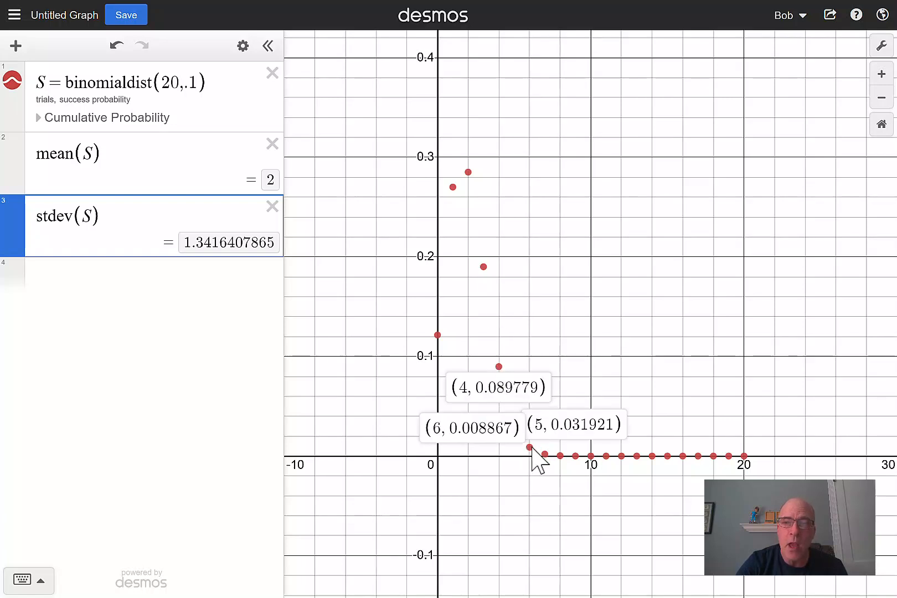
pyautogui.click(545, 454)
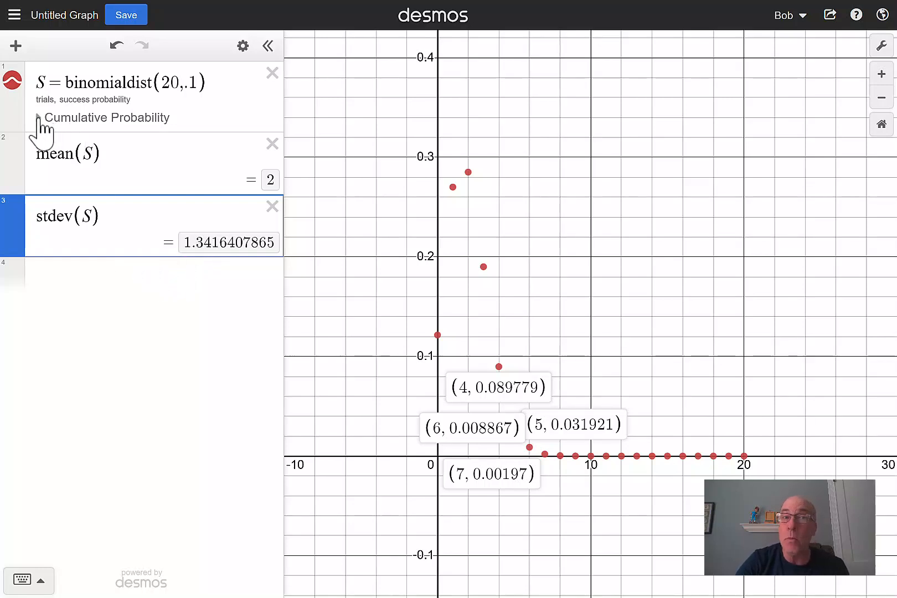
# Turn on cumulative probability for S, using the Right region with a lower bound of 4 for P(x ≥ 4).
pyautogui.click(38, 118)
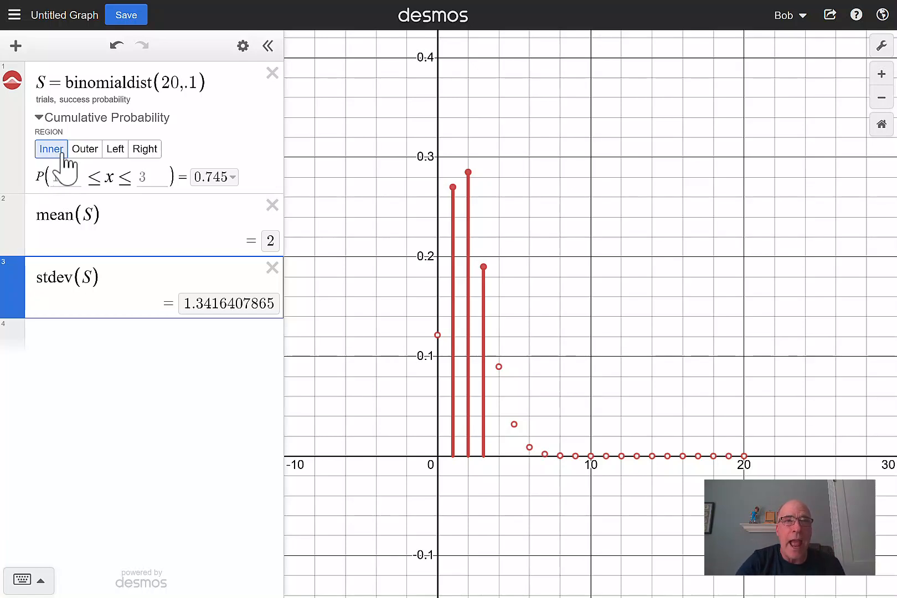
pyautogui.click(86, 151)
pyautogui.click(124, 150)
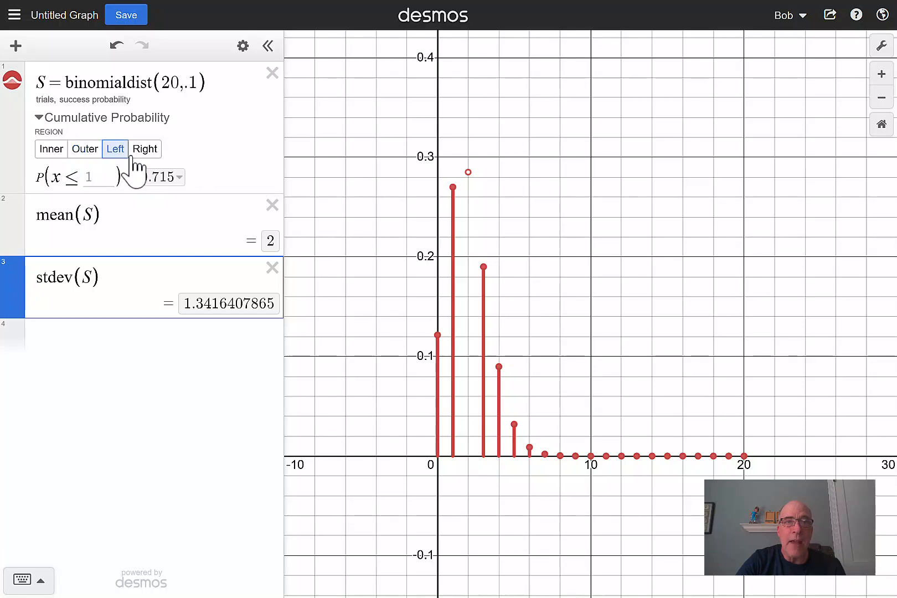
pyautogui.click(143, 149)
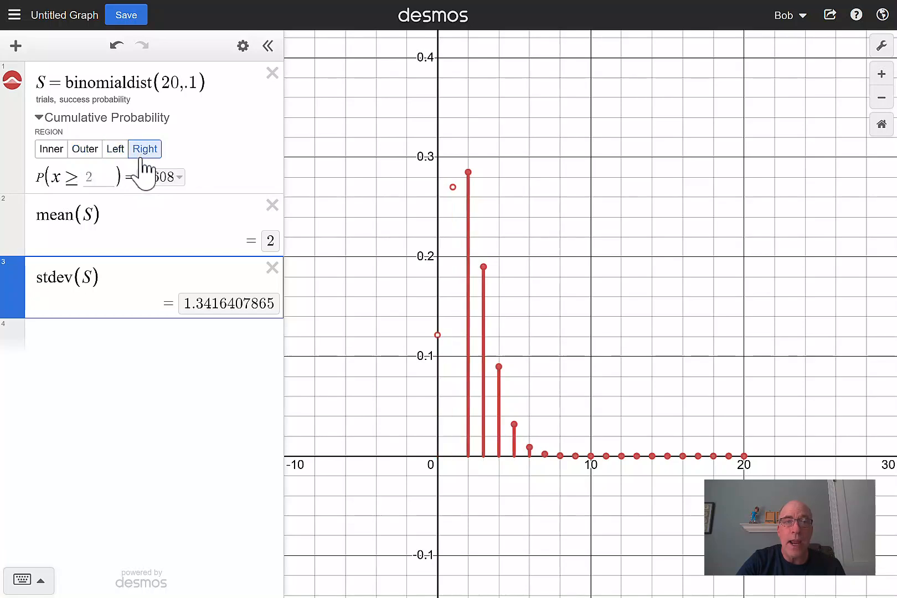
pyautogui.click(99, 178)
pyautogui.write('4')
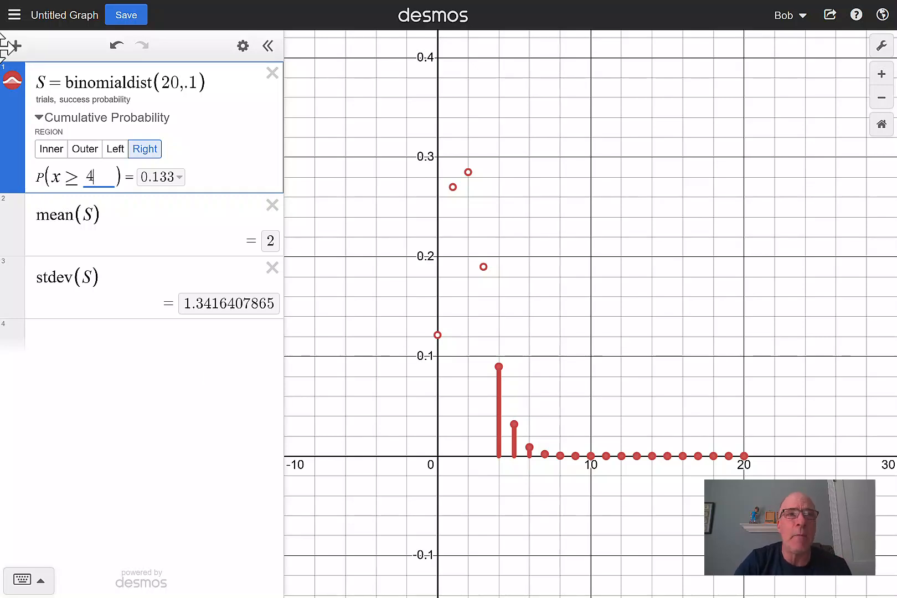
pyautogui.click(16, 47)
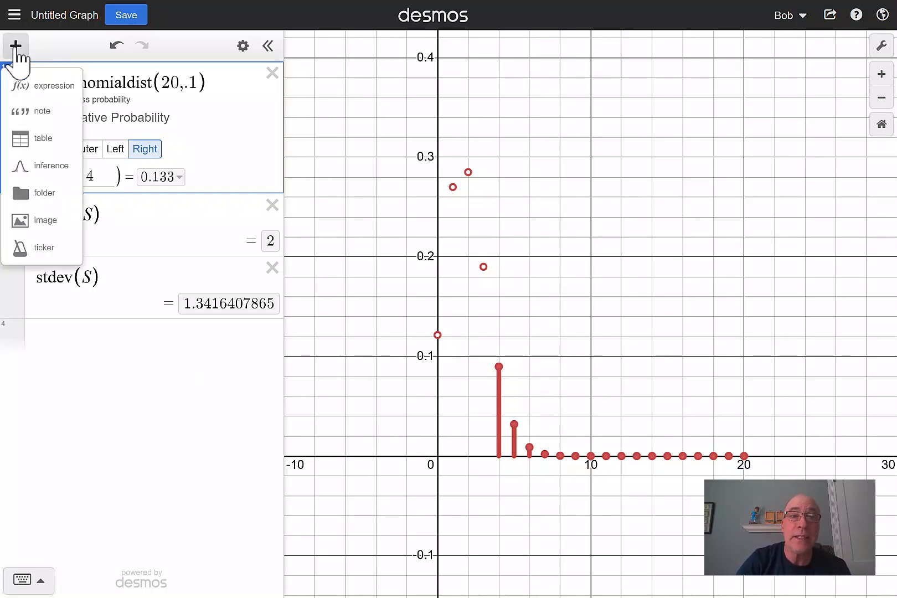
pyautogui.click(50, 165)
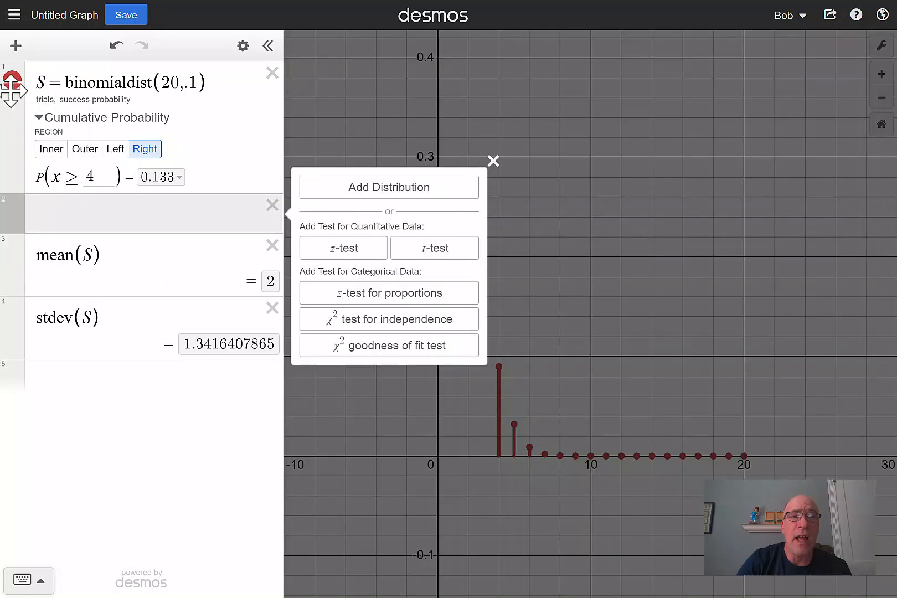
pyautogui.click(443, 191)
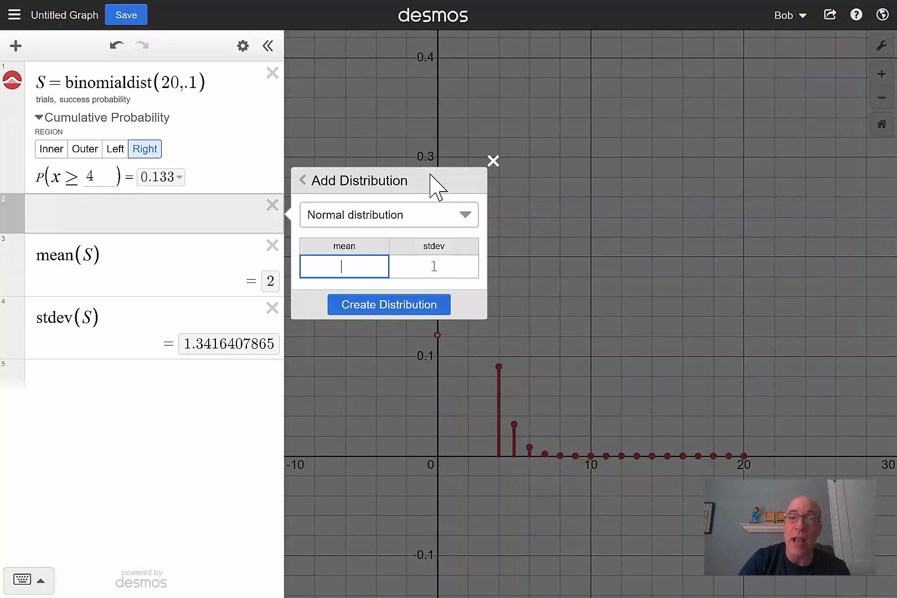
pyautogui.click(470, 220)
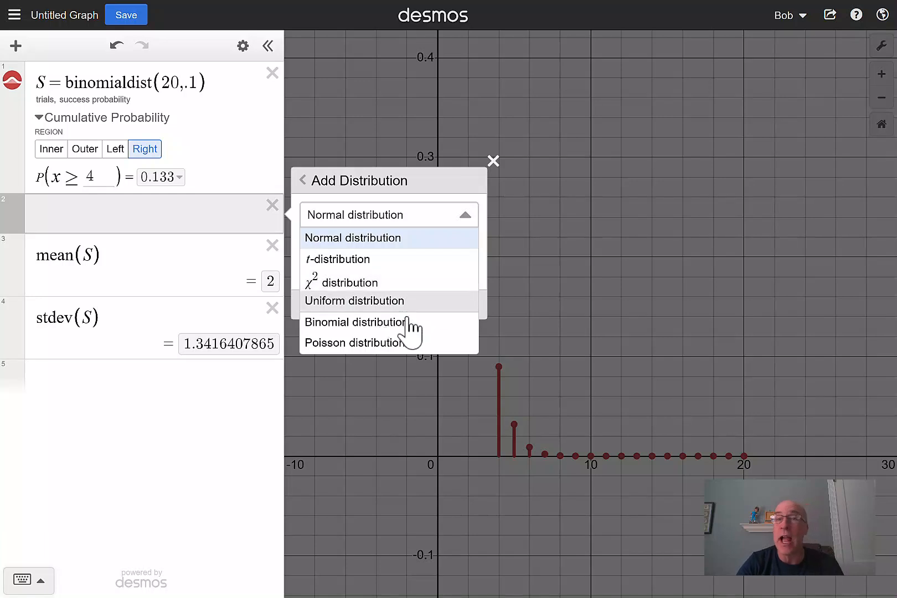
pyautogui.click(493, 162)
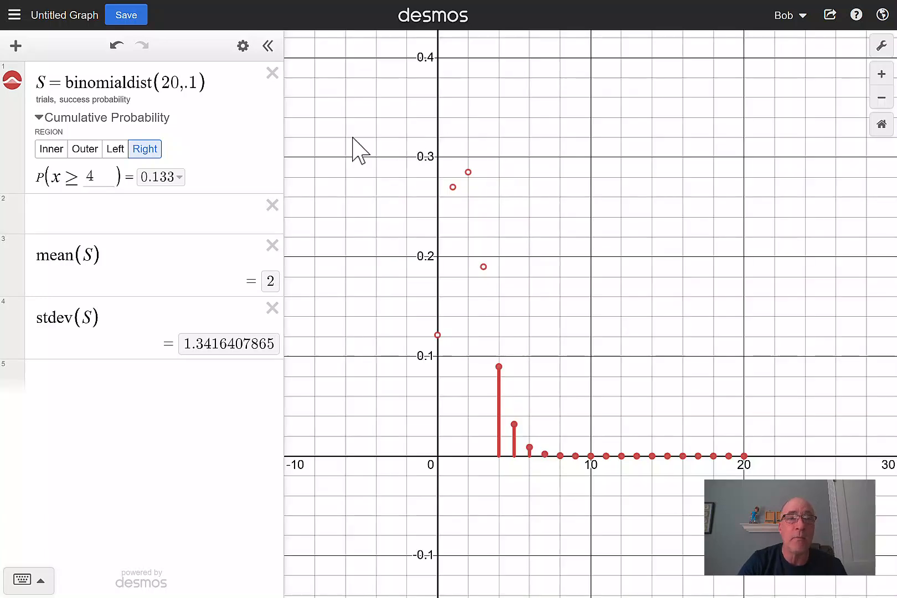
pyautogui.click(272, 205)
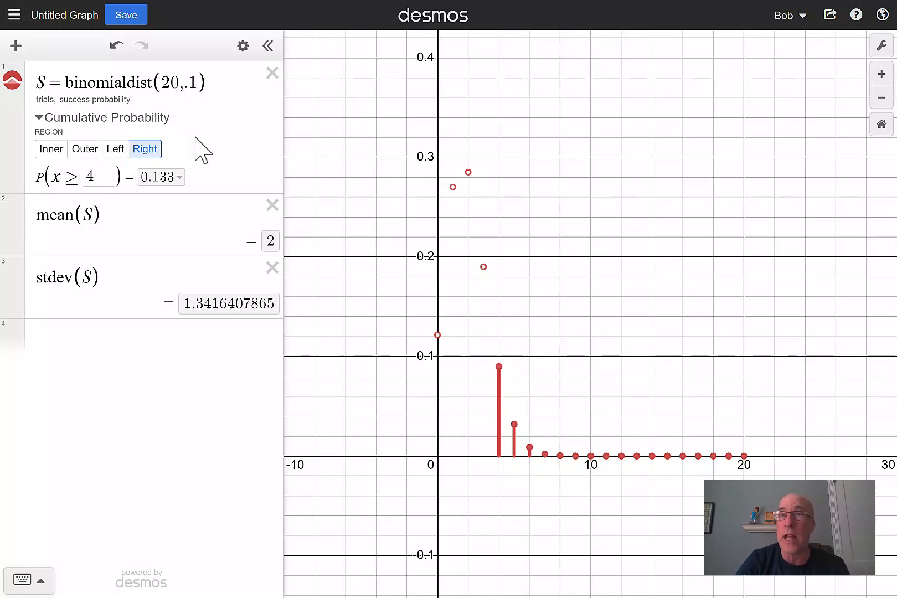
pyautogui.click(201, 86)
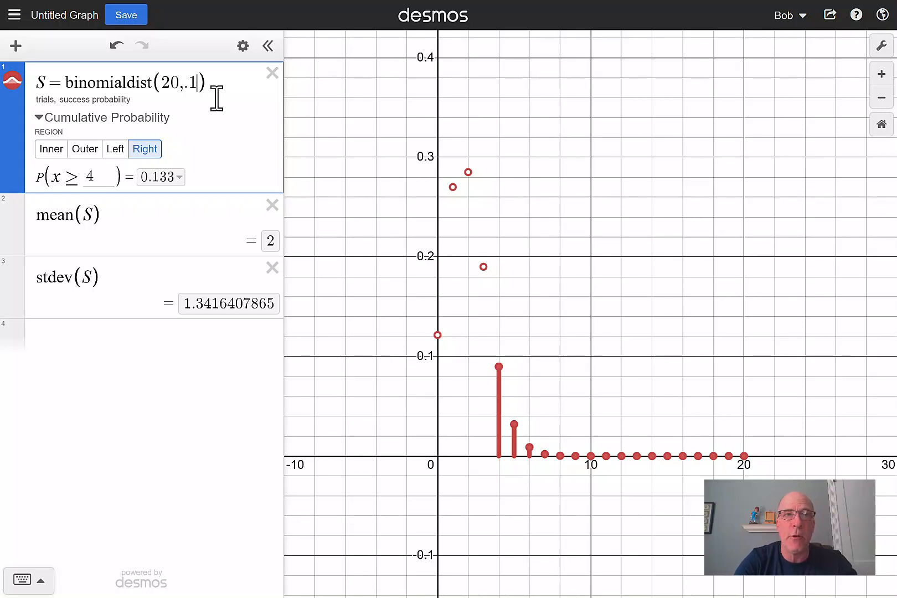
# Replace the success probability in S with the parameter a and create a slider for a.
pyautogui.press('BackSpace')
pyautogui.press('BackSpace')
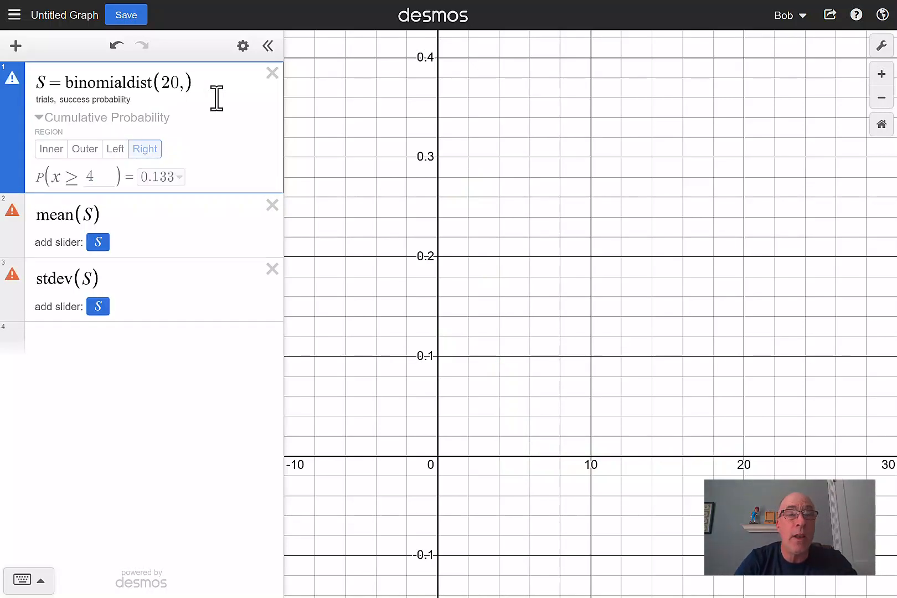
pyautogui.write('a')
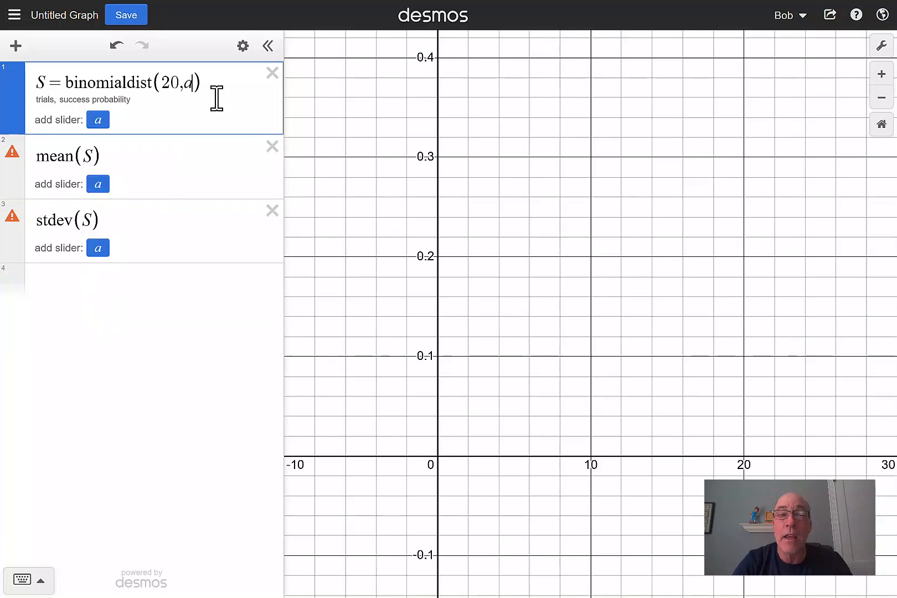
pyautogui.click(98, 120)
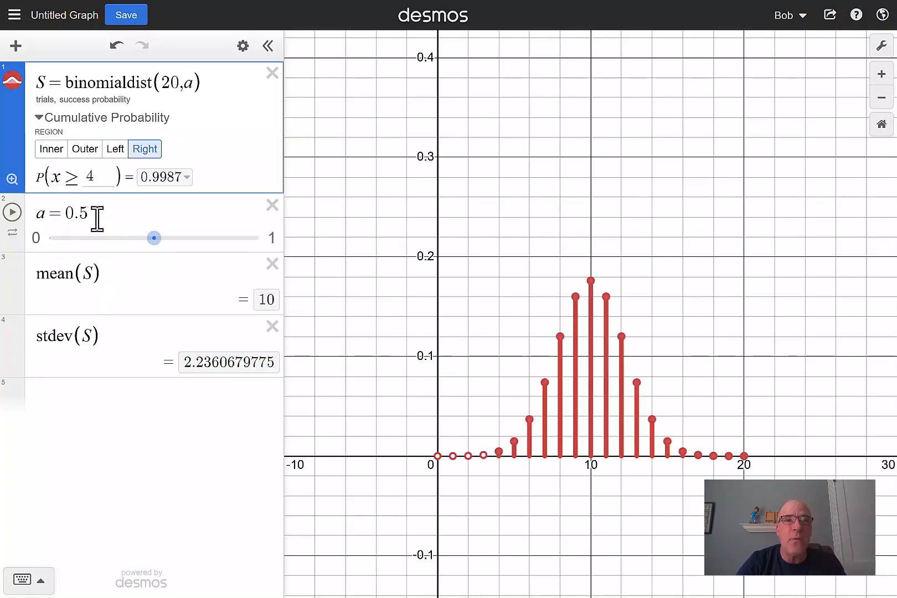
# Increase a slightly with its slider, animate it to vary the binomial distribution, and stop the animation.
pyautogui.moveTo(154, 238)
pyautogui.mouseDown()
pyautogui.moveTo(96, 244)
pyautogui.moveTo(216, 246)
pyautogui.moveTo(86, 242)
pyautogui.moveTo(165, 244)
pyautogui.mouseUp()
pyautogui.click(12, 212)
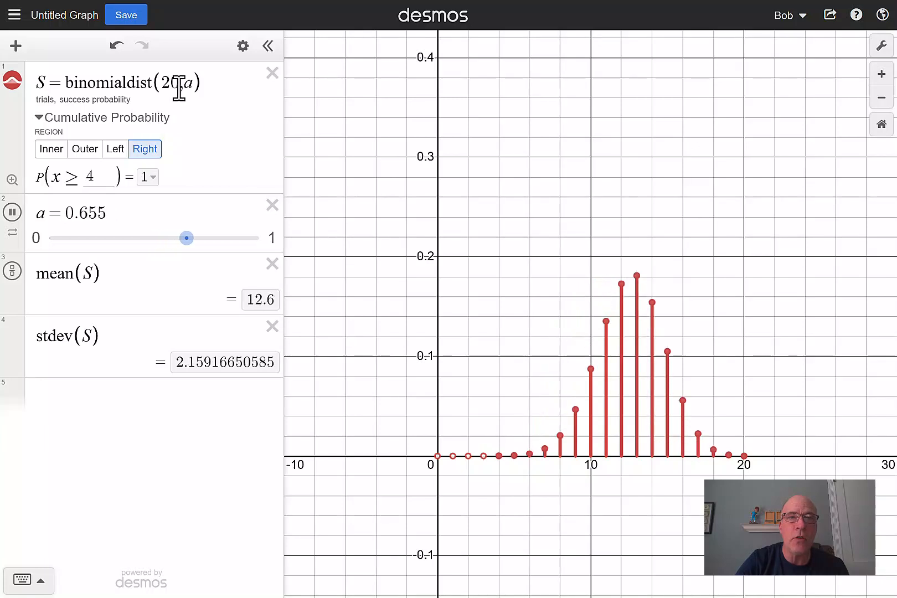
pyautogui.click(12, 212)
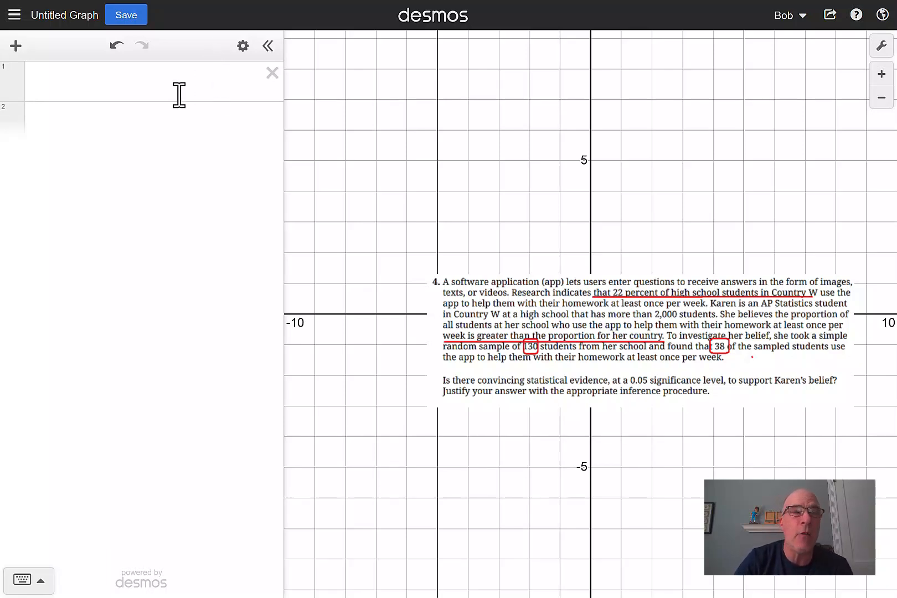
# Add a one-sample z-test for proportions with 38 successes and a sample size of 130.
pyautogui.click(16, 46)
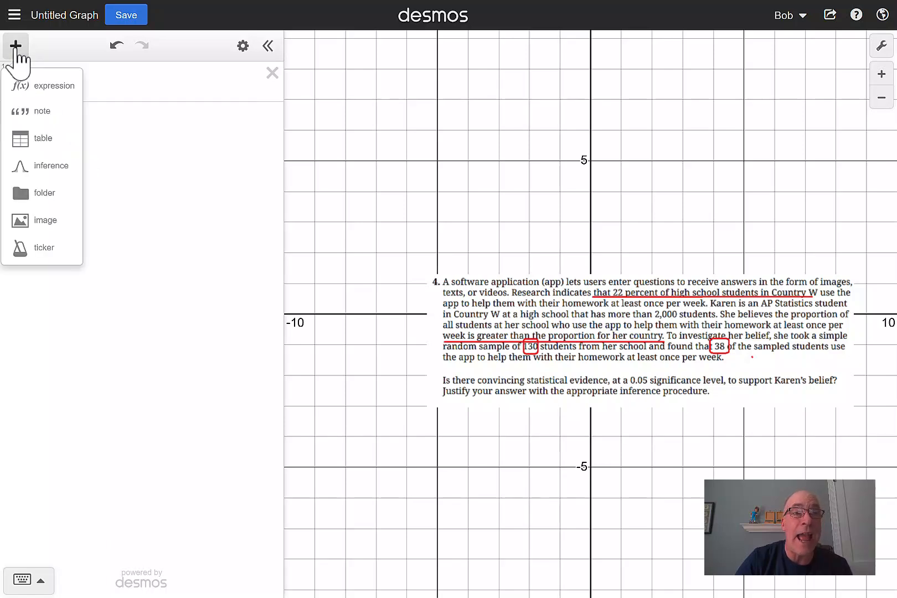
pyautogui.click(48, 167)
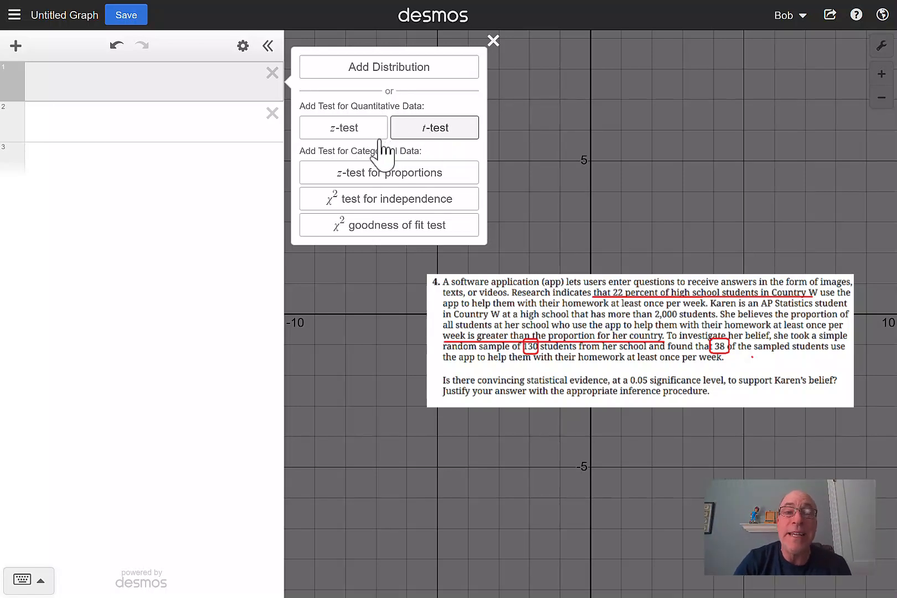
pyautogui.click(411, 173)
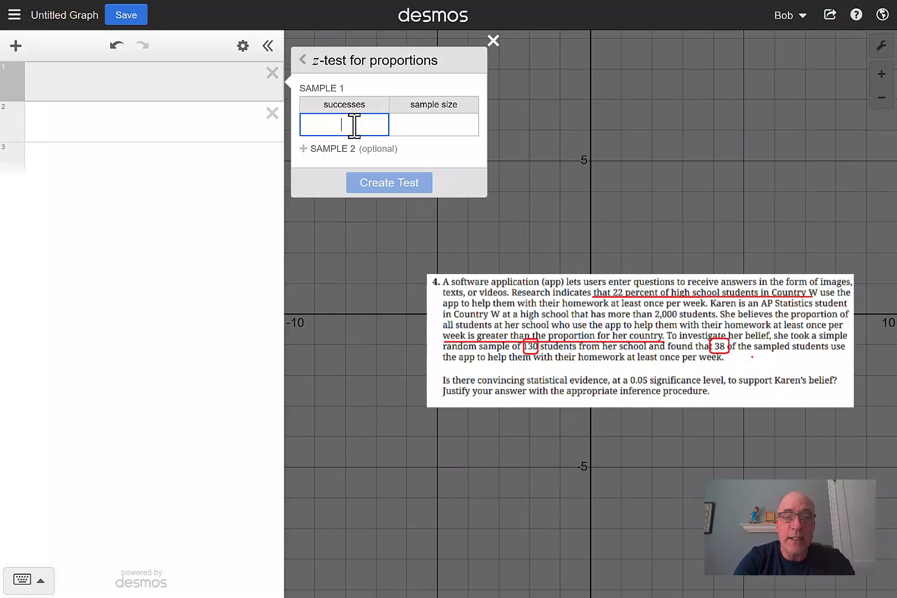
pyautogui.write('38')
pyautogui.press('Tab')
pyautogui.write('130')
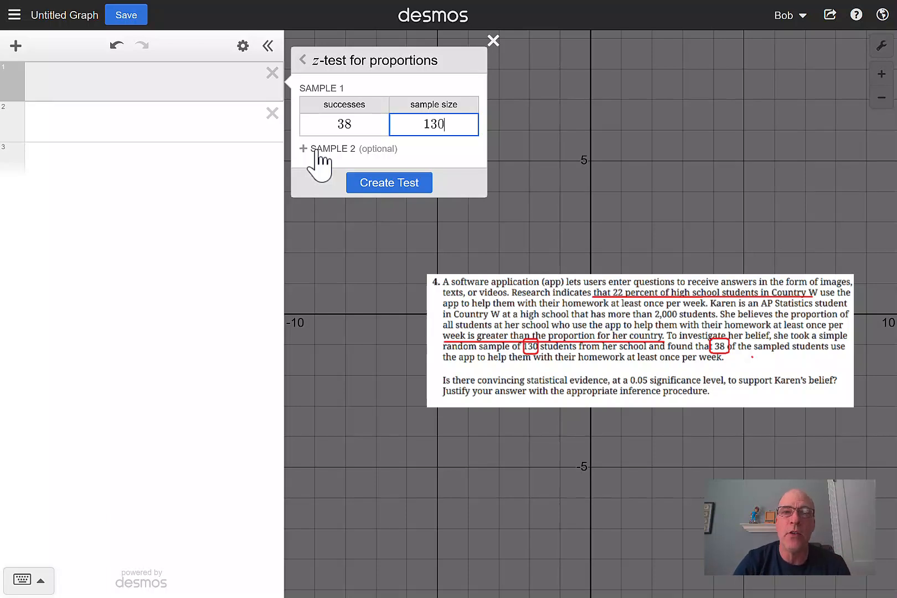
pyautogui.click(408, 195)
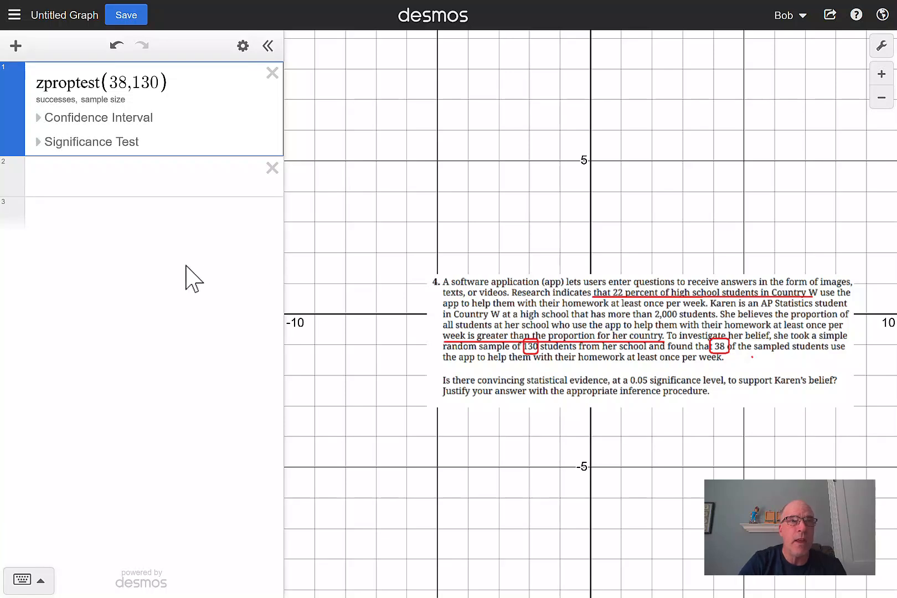
# Show the confidence interval of the proportion test and set its confidence level to .90.
pyautogui.click(38, 117)
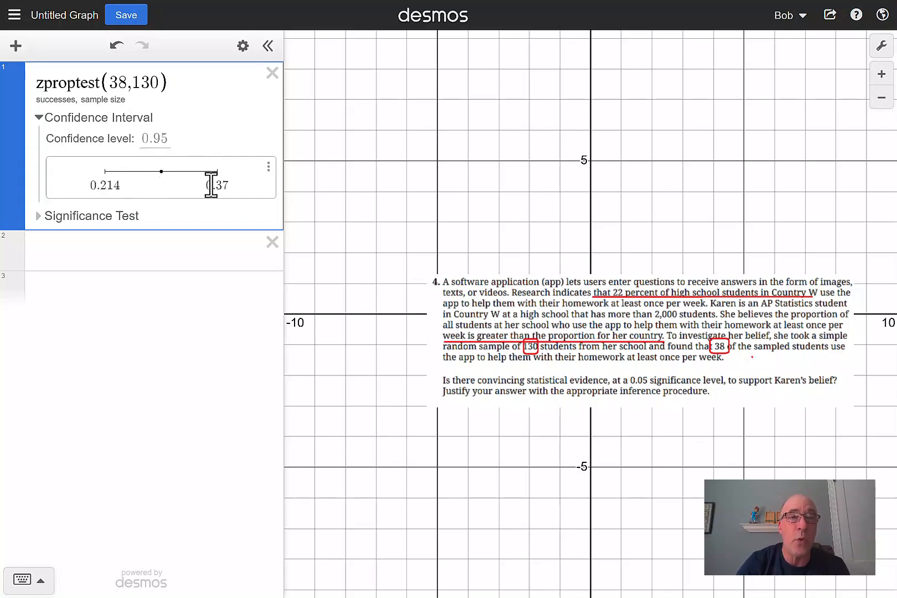
pyautogui.click(171, 140)
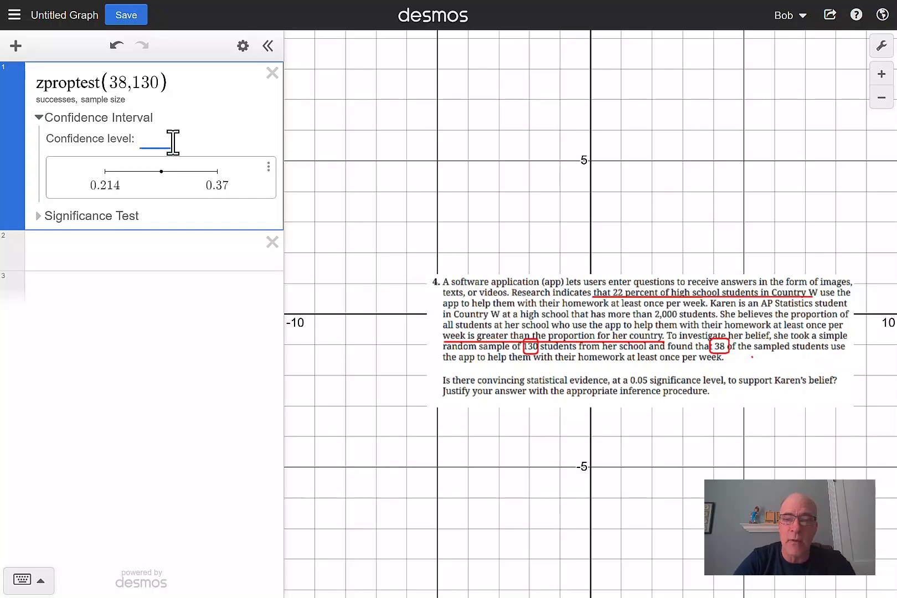
pyautogui.write('.90')
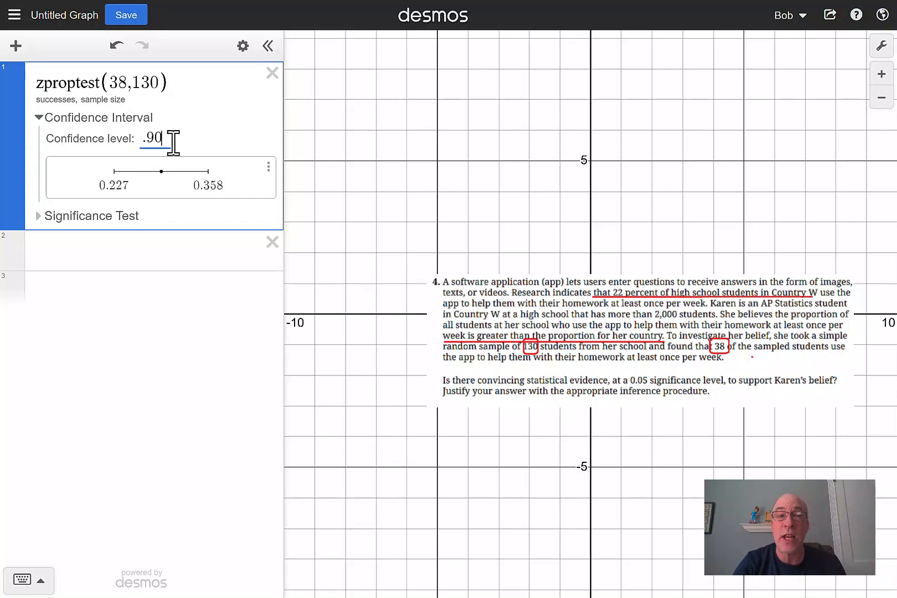
# Show the significance test with a null hypothesis of p = .22 and the Right tail.
pyautogui.click(38, 219)
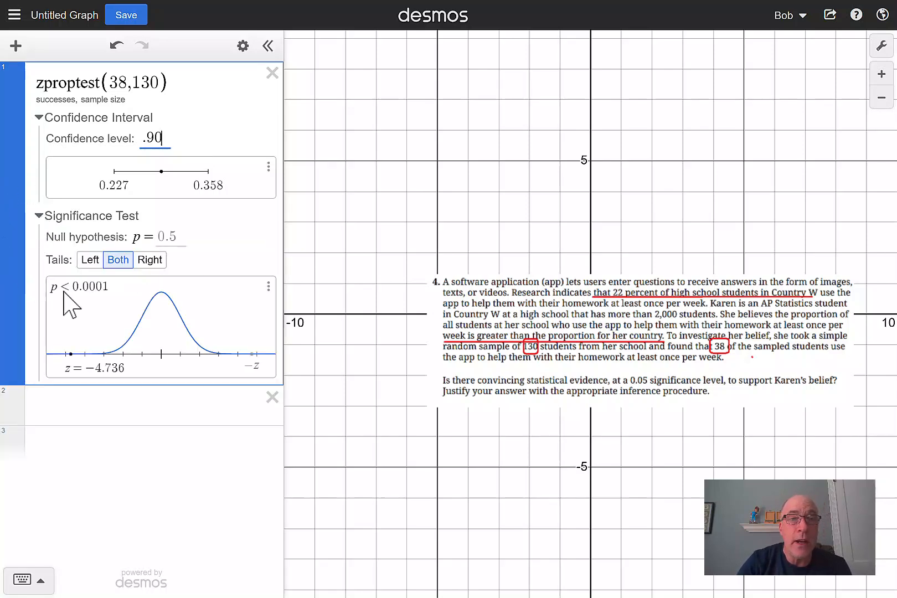
pyautogui.click(182, 238)
pyautogui.write('.22')
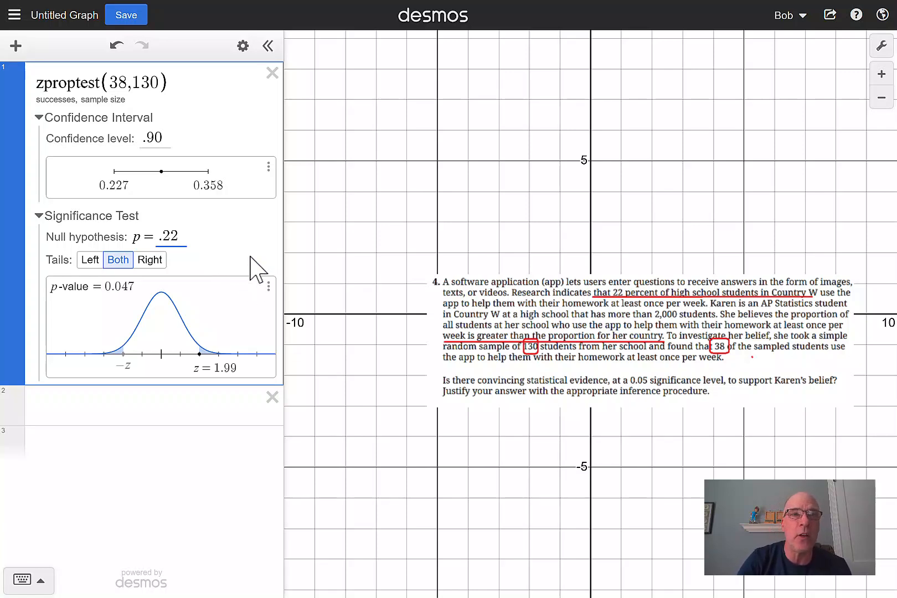
pyautogui.click(154, 261)
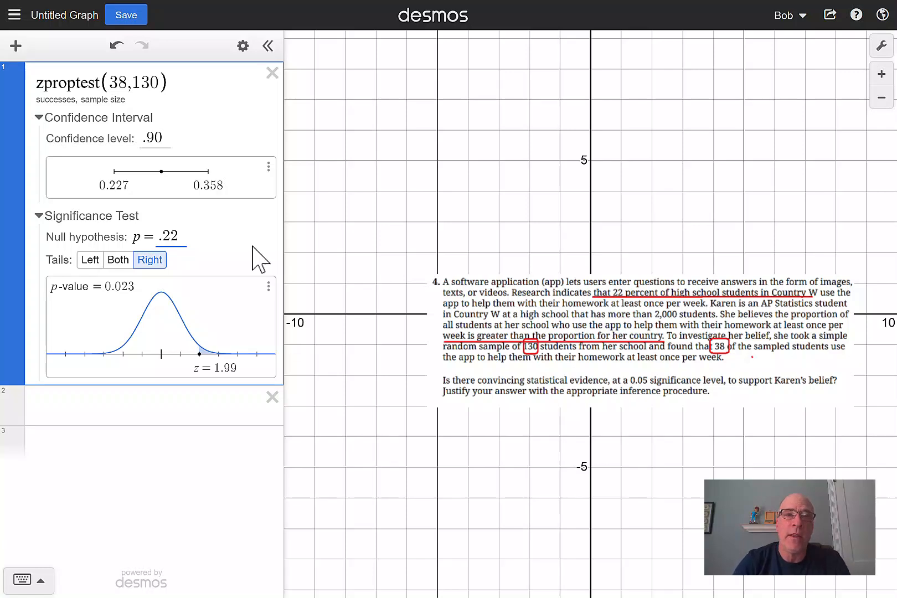
# Export the significance diagram of the proportion test to the graph and review the expressions it adds.
pyautogui.click(268, 286)
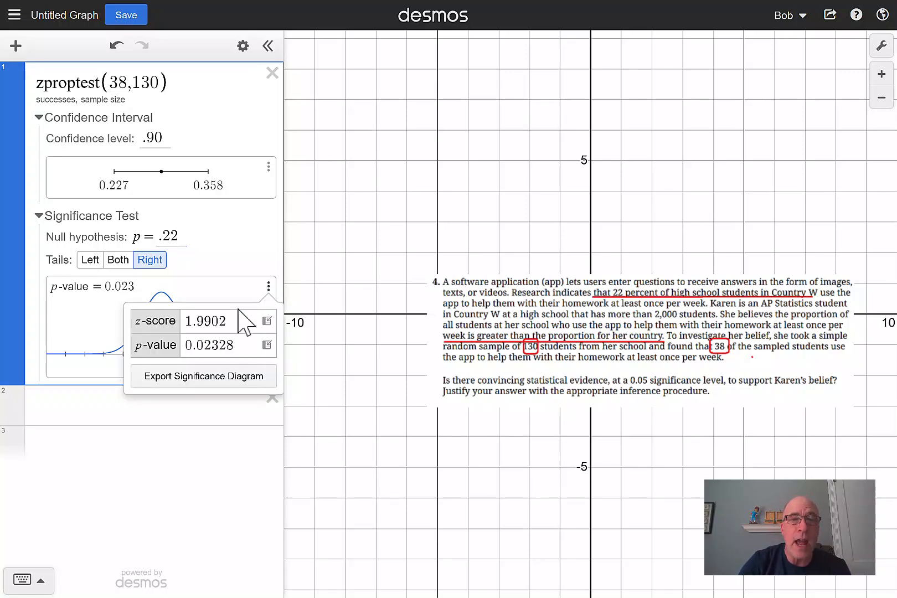
pyautogui.click(229, 383)
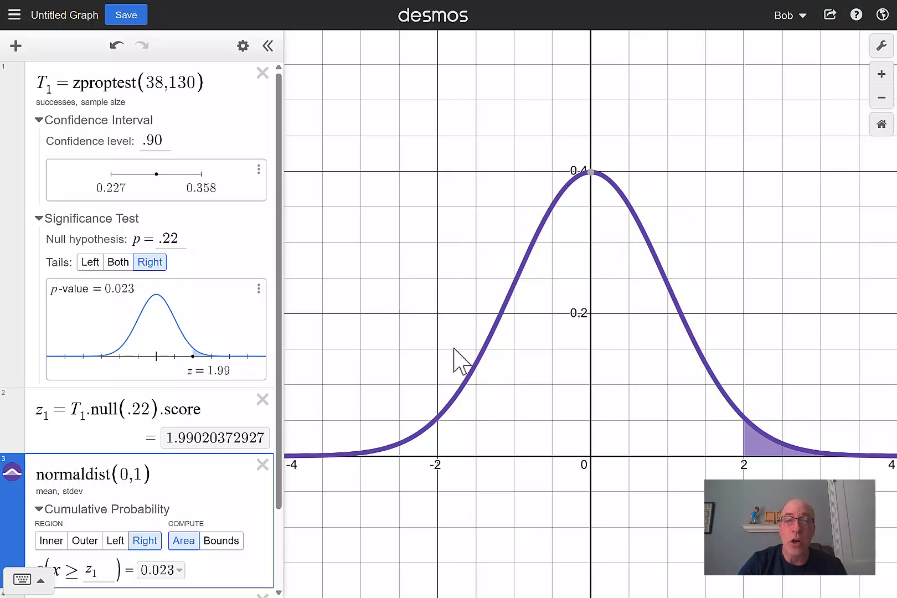
pyautogui.scroll(-3, 208, 436)
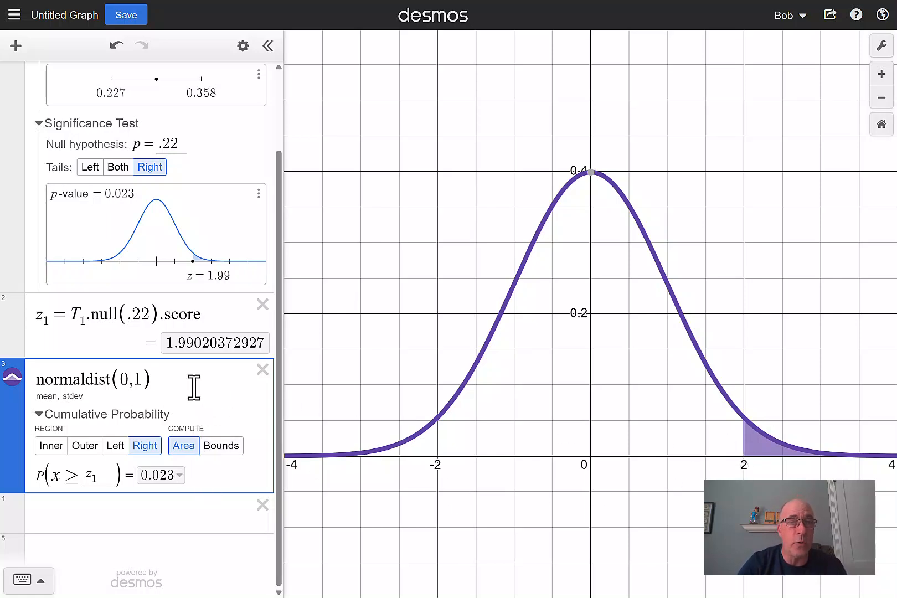
pyautogui.scroll(3, 193, 386)
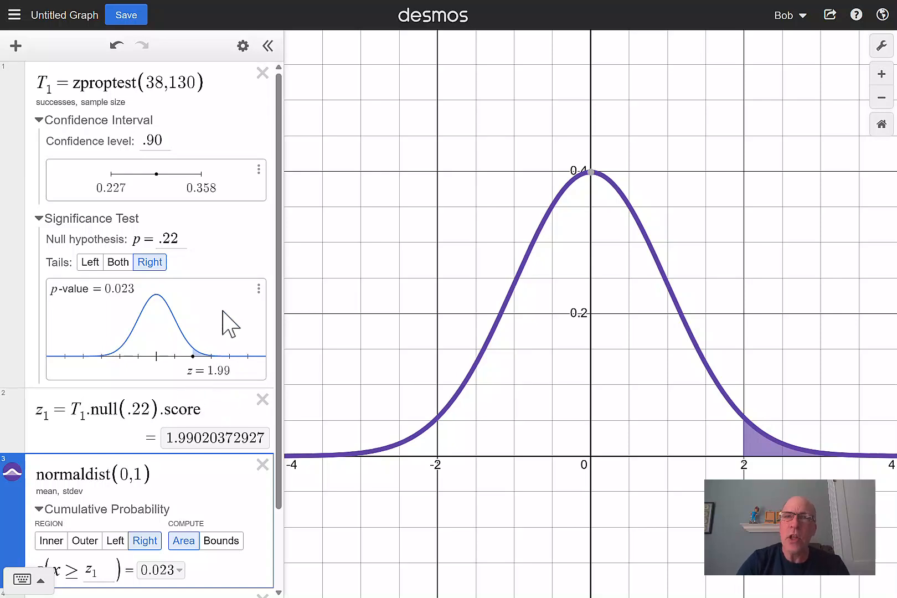
# Replace the confidence level of the proportion test with the parameter a and create a slider for a.
pyautogui.click(168, 143)
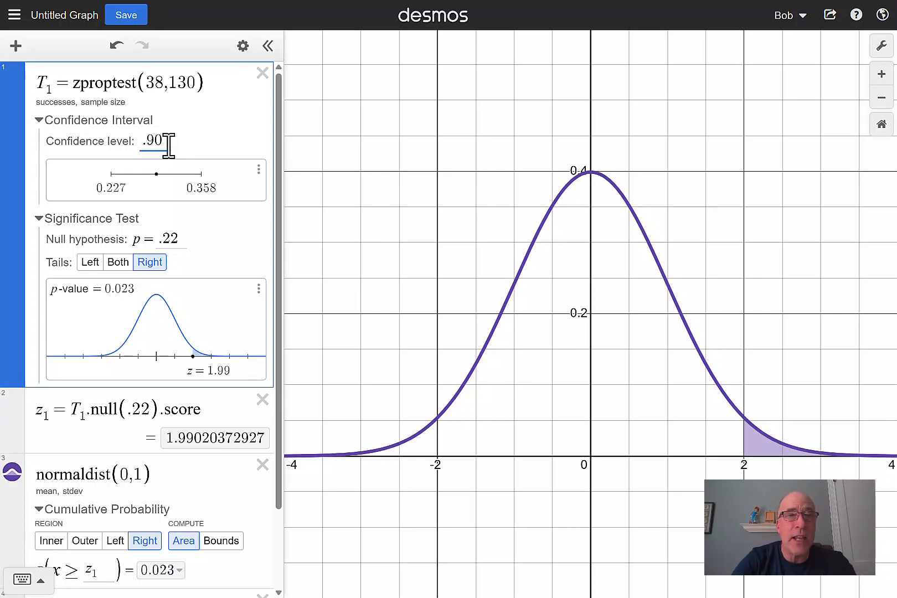
pyautogui.press('BackSpace')
pyautogui.press('BackSpace')
pyautogui.press('BackSpace')
pyautogui.write('a')
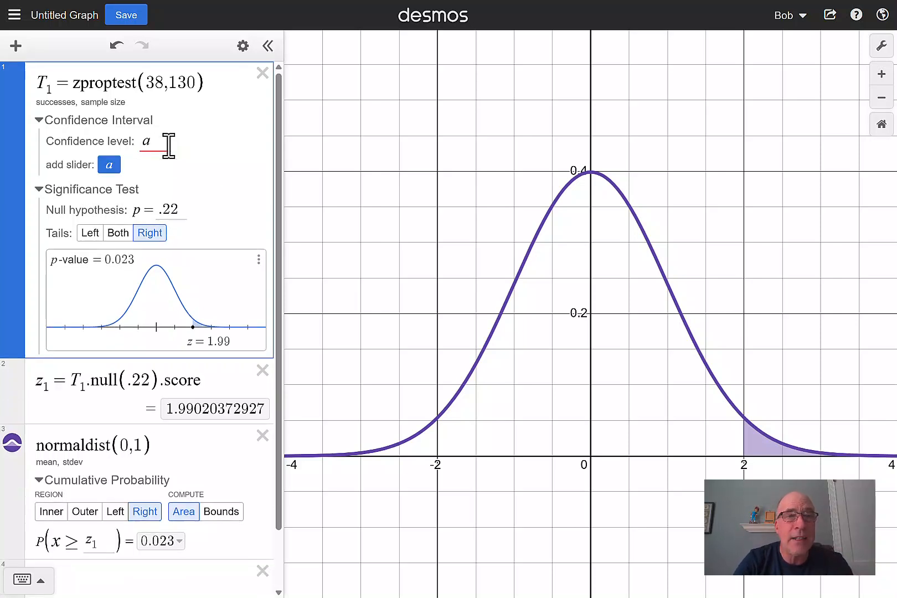
pyautogui.click(108, 165)
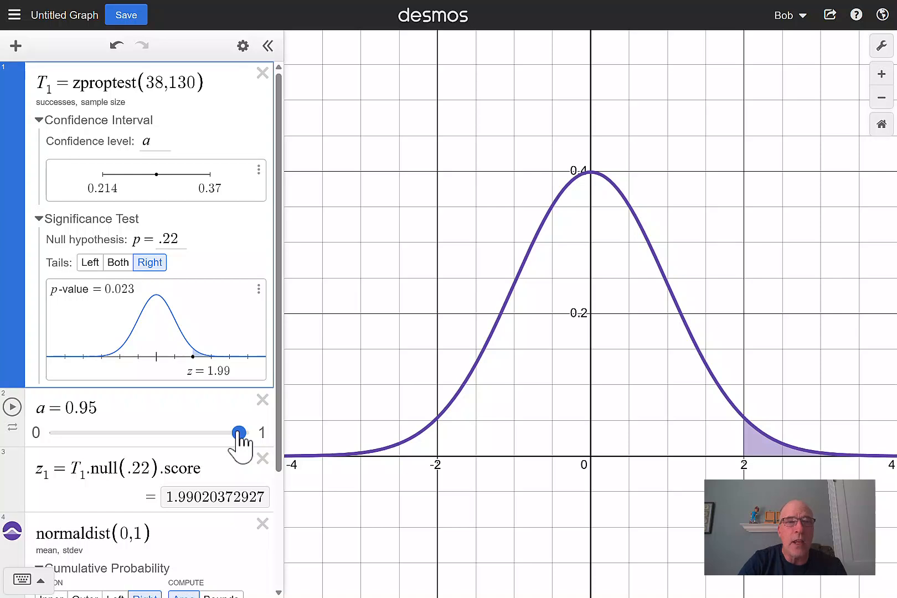
# Vary the confidence level a with its slider, lowering it to 0.75 and 0.16 and raising it back up.
pyautogui.moveTo(239, 435); pyautogui.dragTo(199, 435)
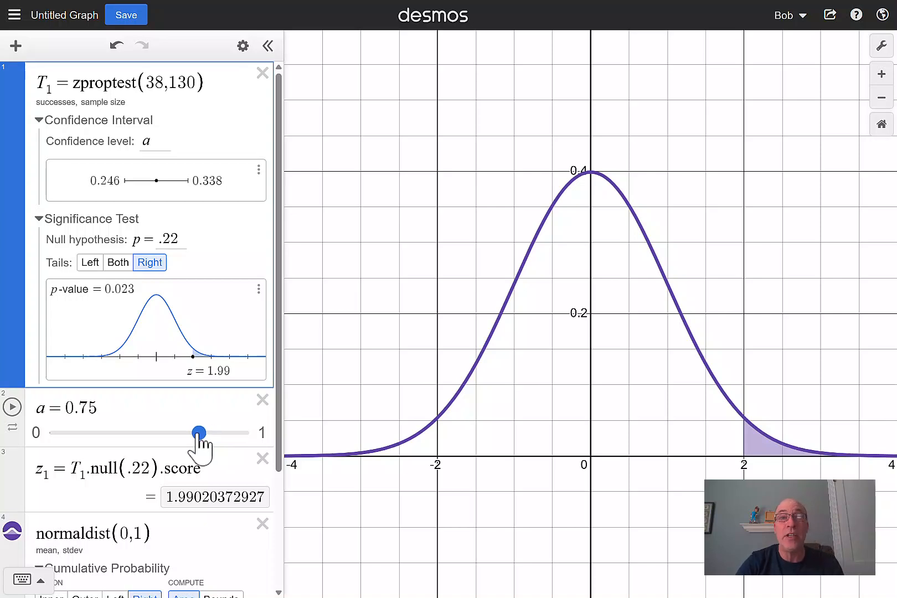
pyautogui.moveTo(198, 435); pyautogui.dragTo(82, 435)
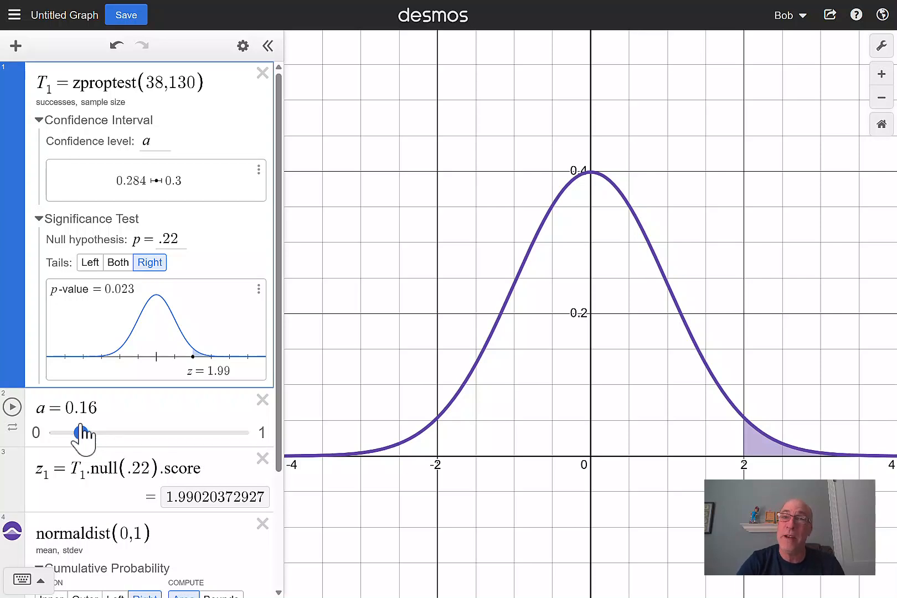
pyautogui.moveTo(82, 433); pyautogui.dragTo(223, 434)
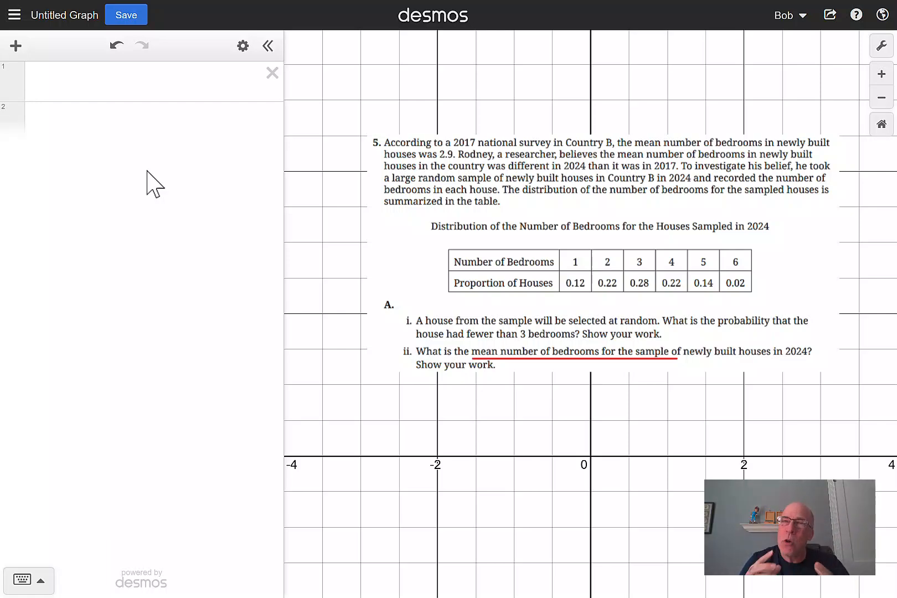
# Reset the graph to its default view and define the bedroom list B = [1,2,3,4,5,6] in the first expression line.
pyautogui.click(882, 124)
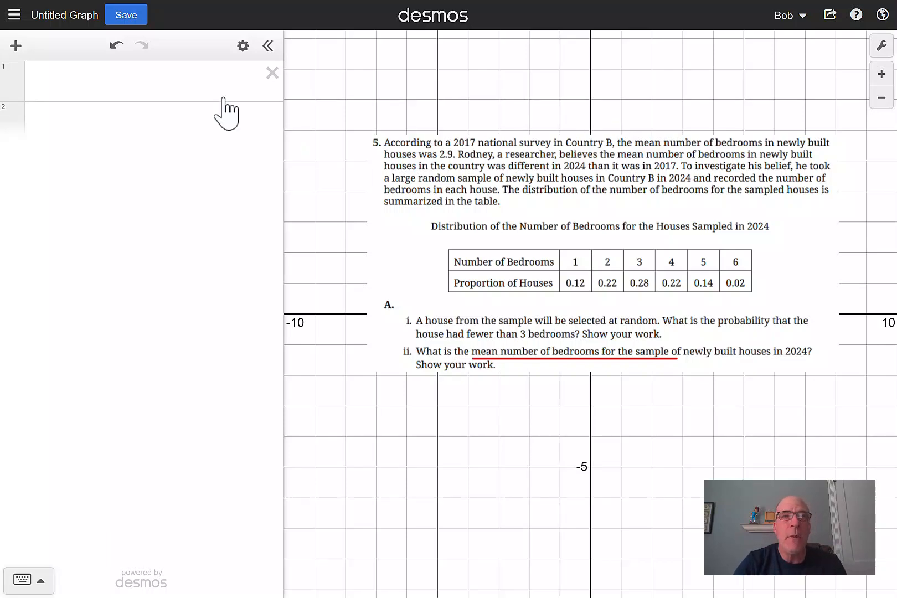
pyautogui.click(146, 83)
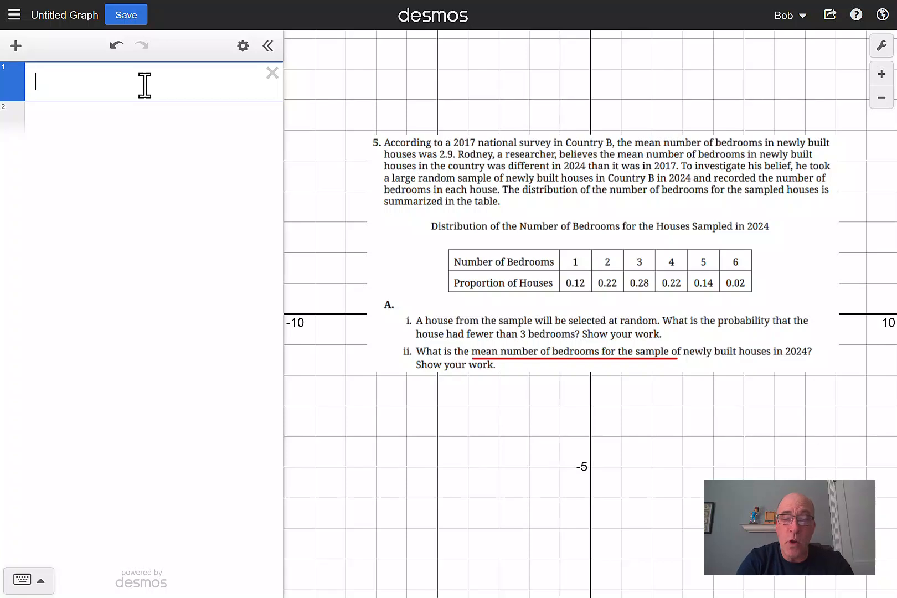
pyautogui.write('B')
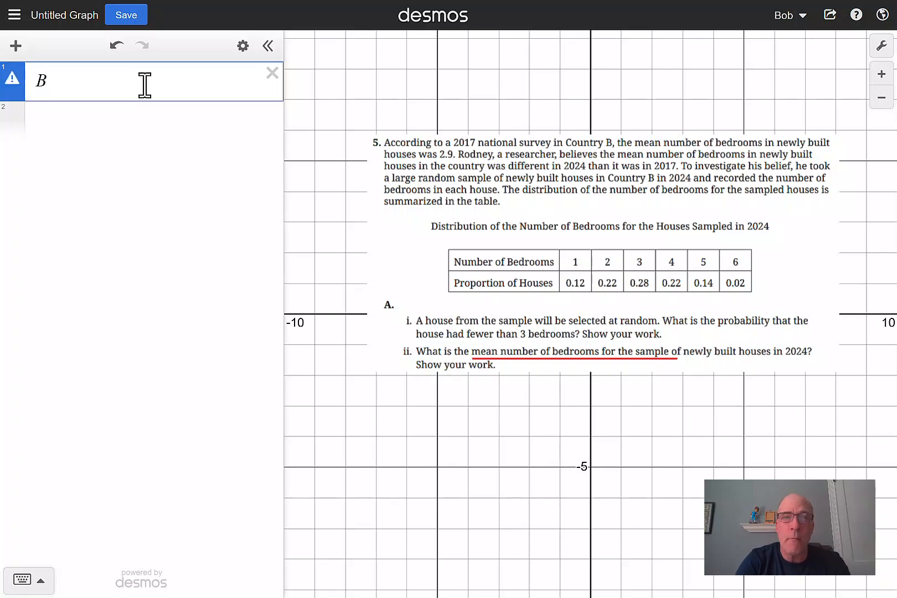
pyautogui.write('=[')
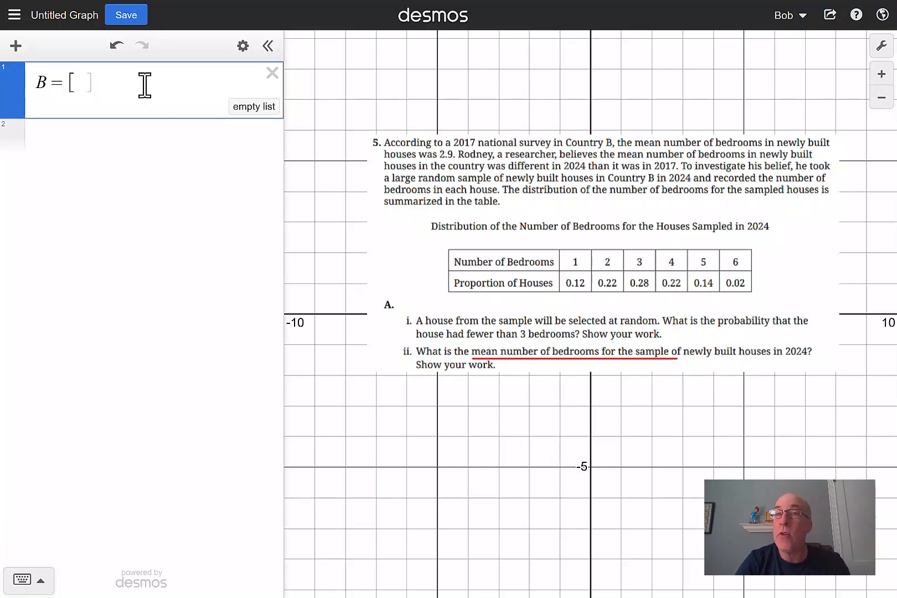
pyautogui.write('1,2,3,')
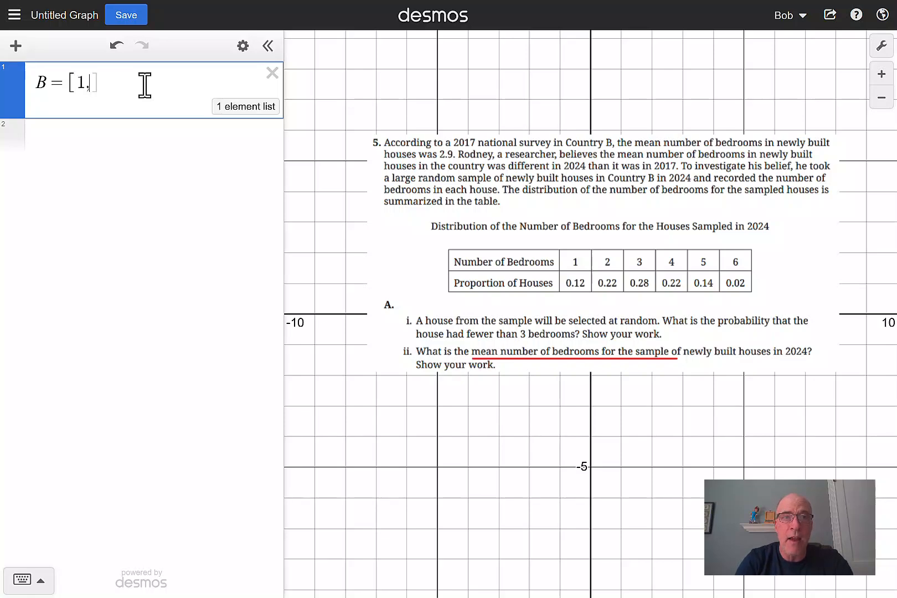
pyautogui.write('4,5,6')
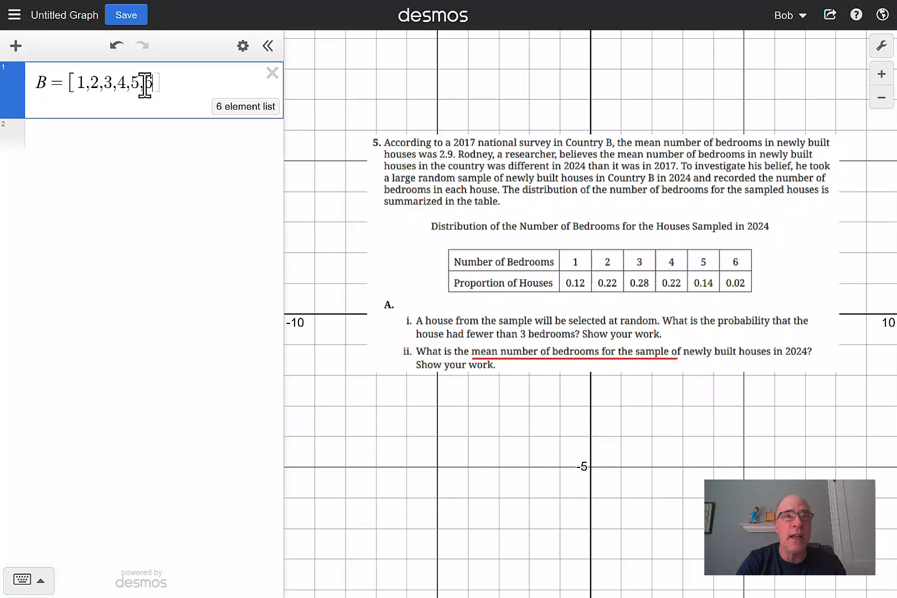
# Define the proportion list P = [.12,.22,.28,.22,.14,.02] in the second expression line.
pyautogui.click(161, 145)
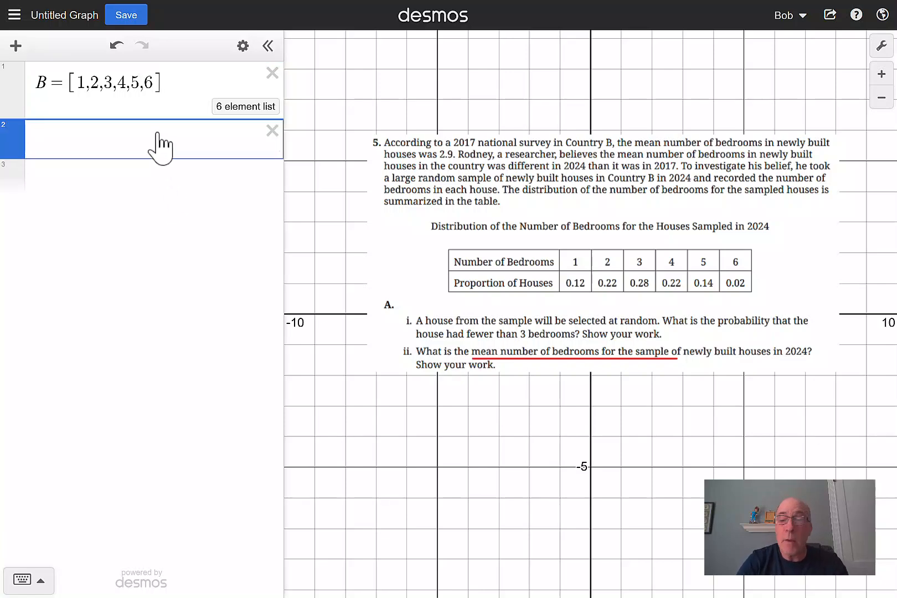
pyautogui.write('P=[')
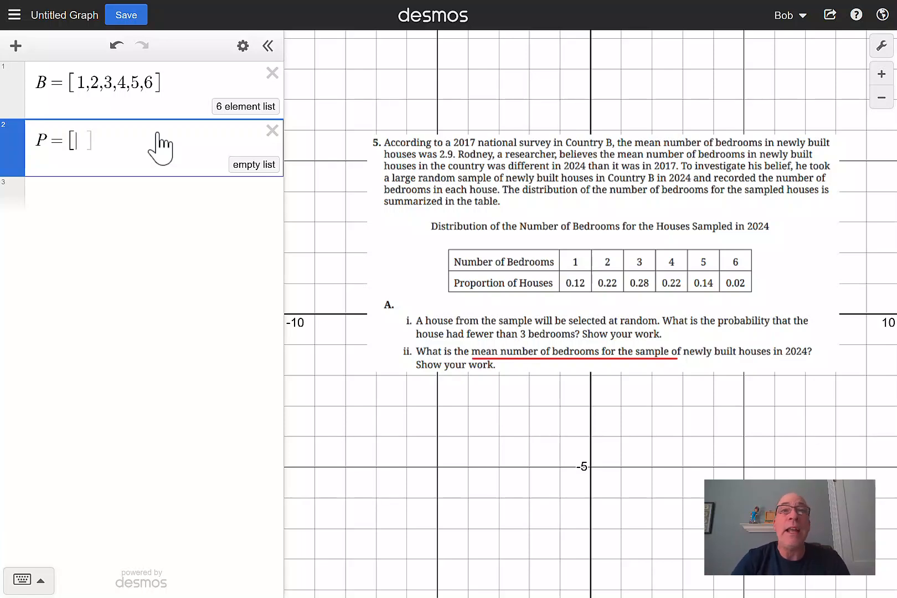
pyautogui.write('.12,')
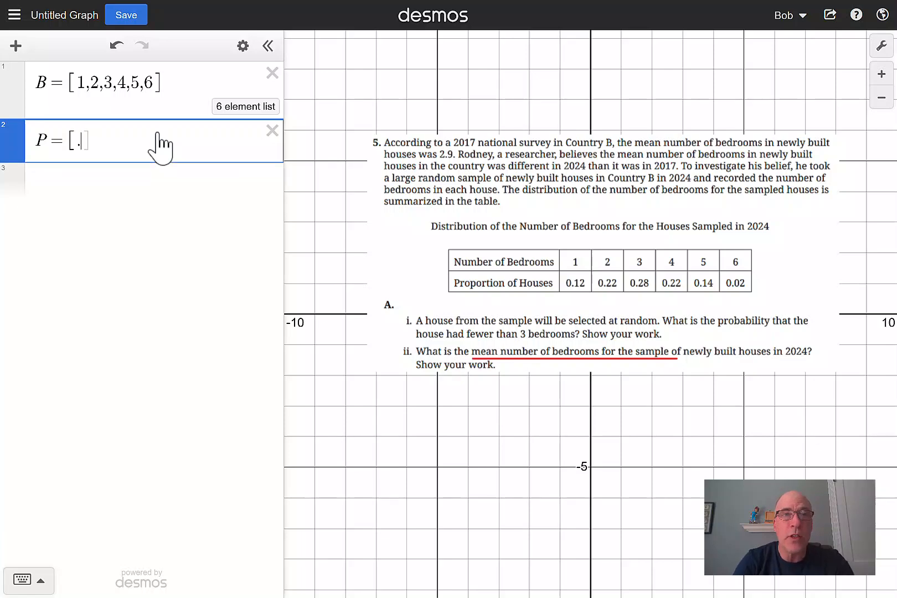
pyautogui.write('.22')
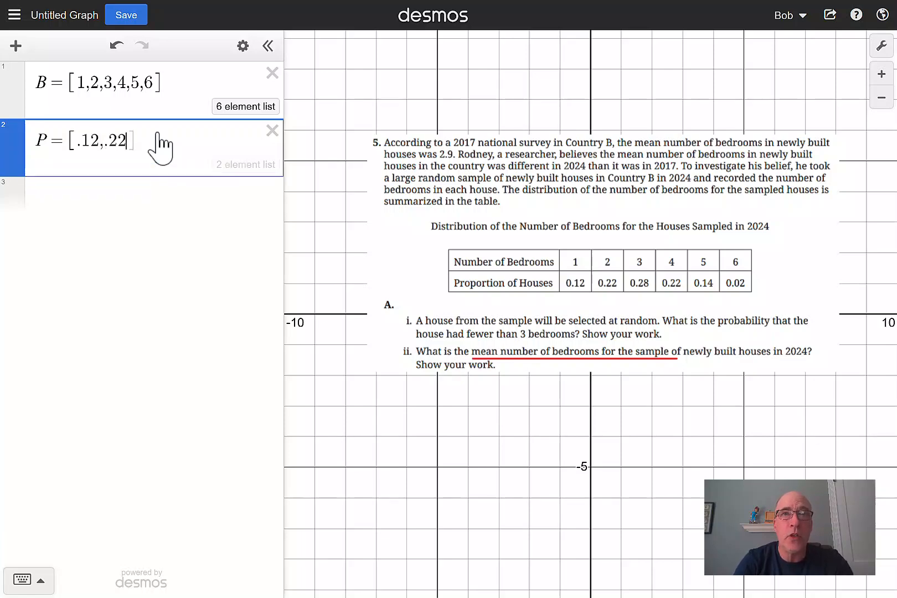
pyautogui.write(',.28,.22')
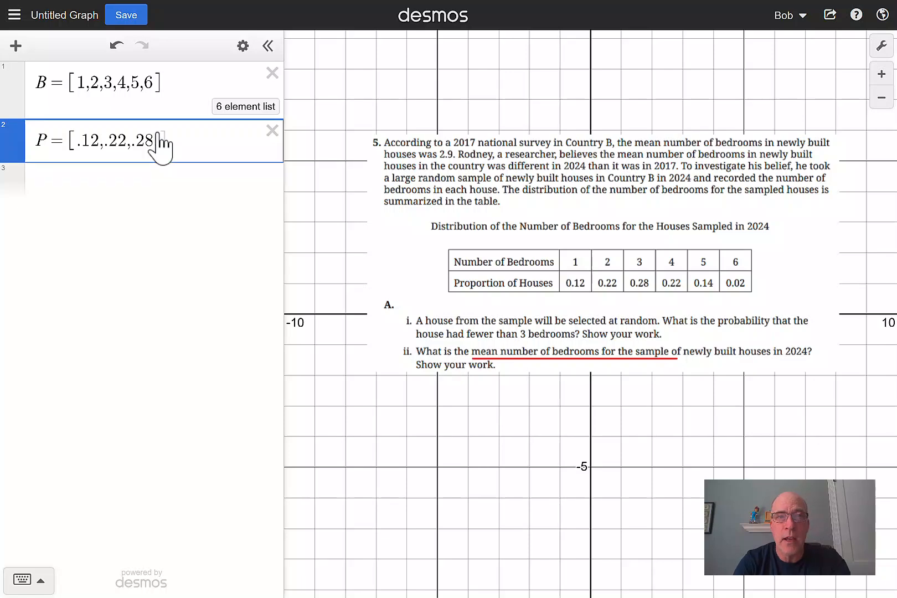
pyautogui.write(',.14.')
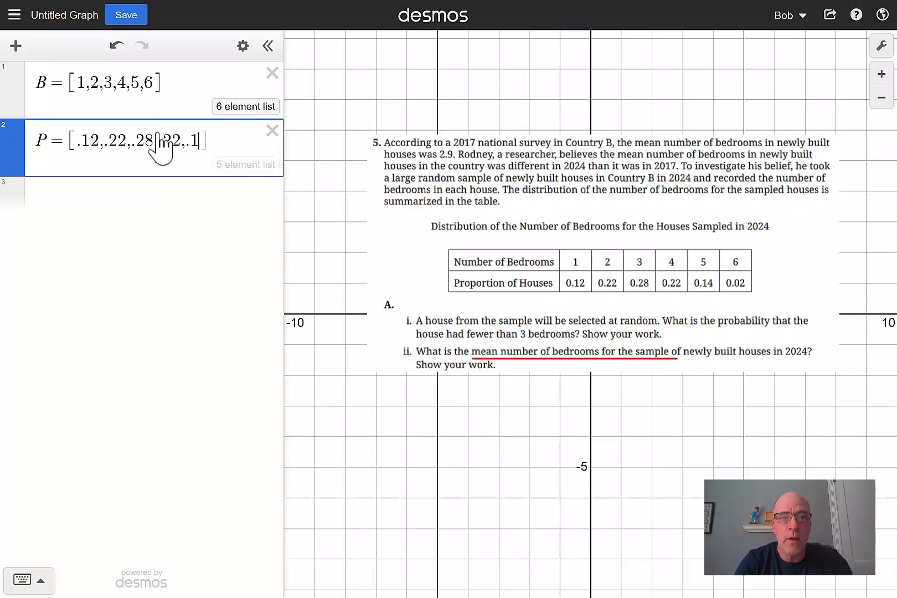
pyautogui.press('BackSpace')
pyautogui.write(',.02')
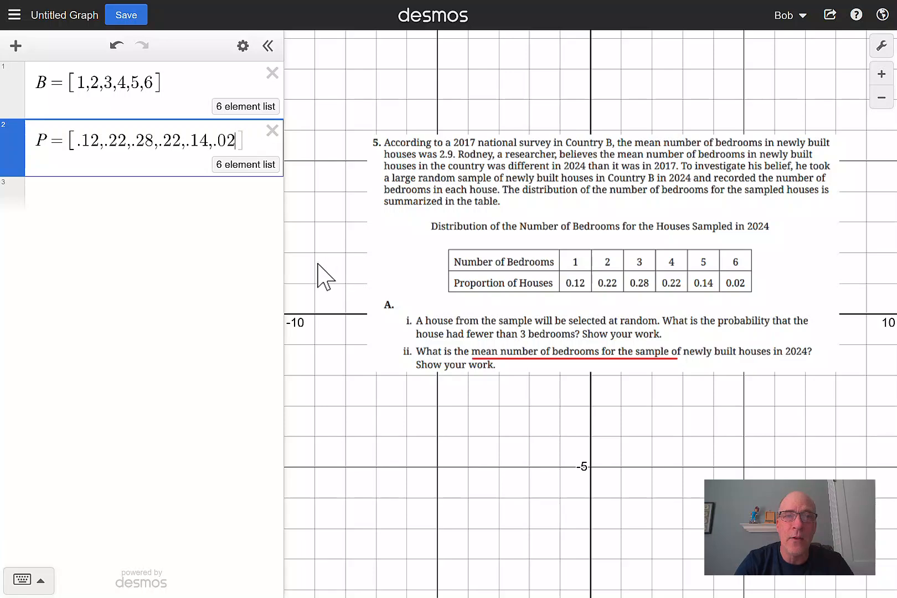
# Multiply the two lists as BP, widen the expression list to show every product, and calculate the mean with total(BP).
pyautogui.click(184, 215)
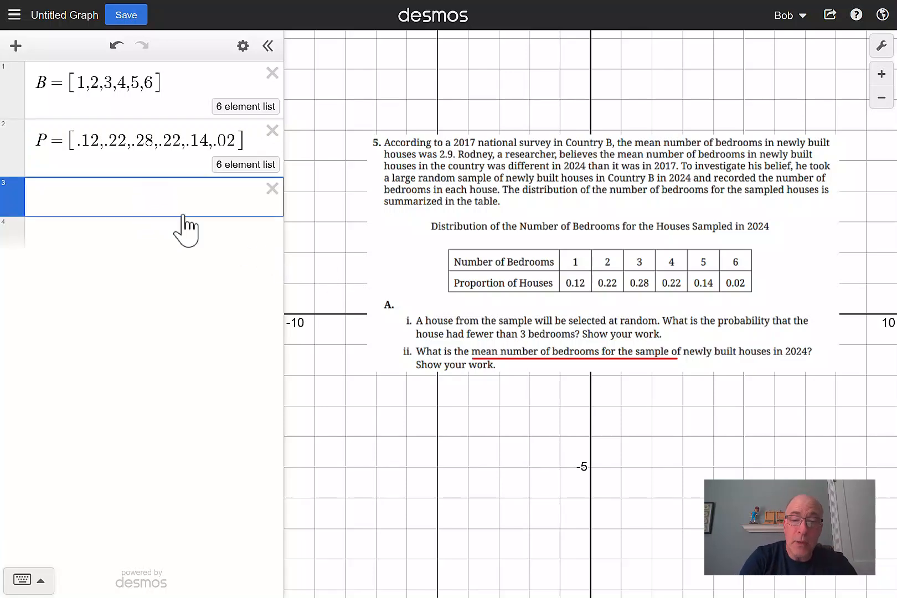
pyautogui.write('BP')
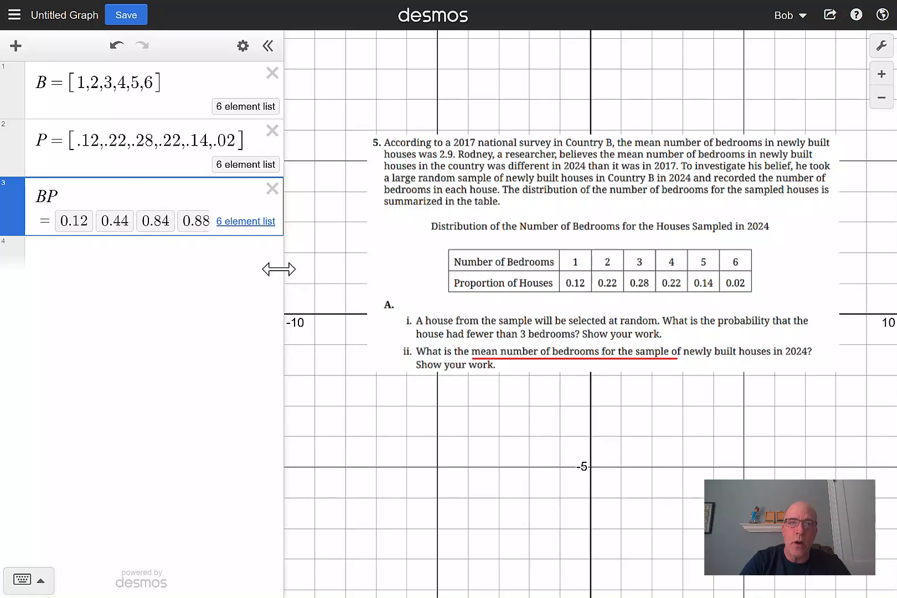
pyautogui.moveTo(284, 270); pyautogui.dragTo(440, 289)
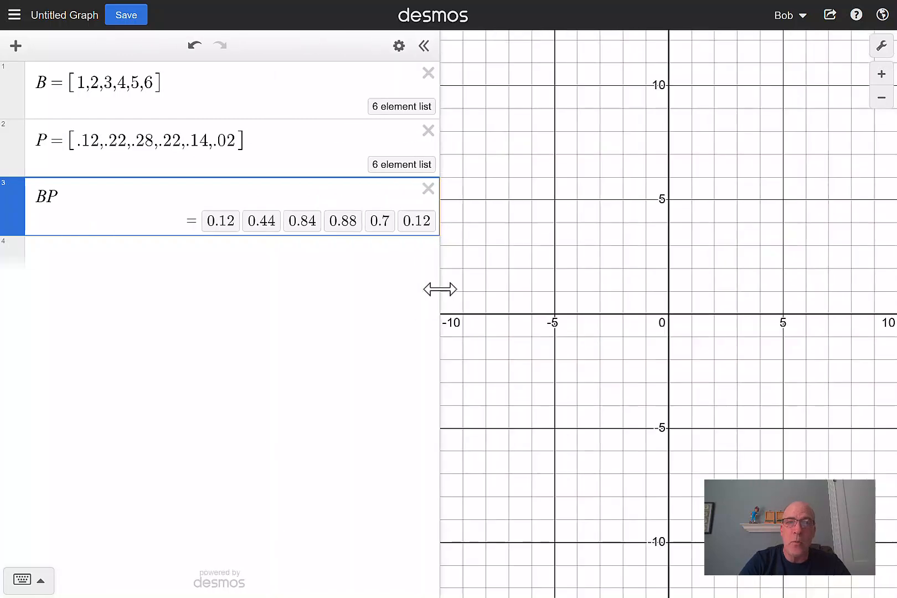
pyautogui.click(294, 272)
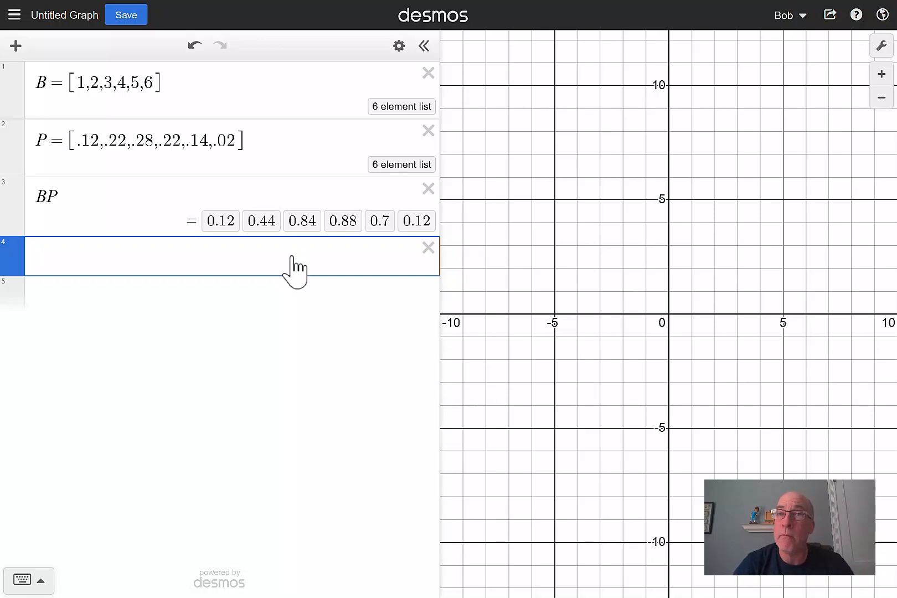
pyautogui.write('total(')
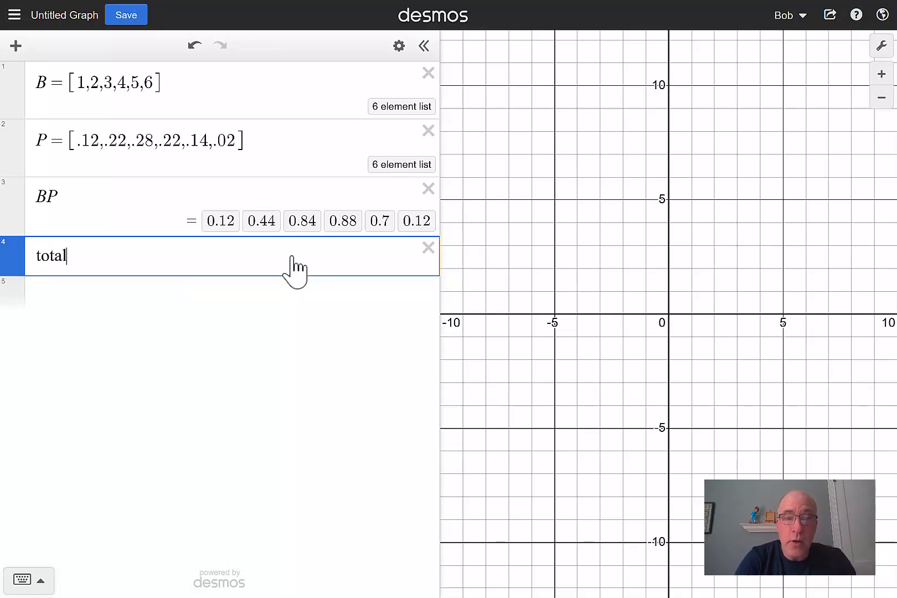
pyautogui.write('BP')
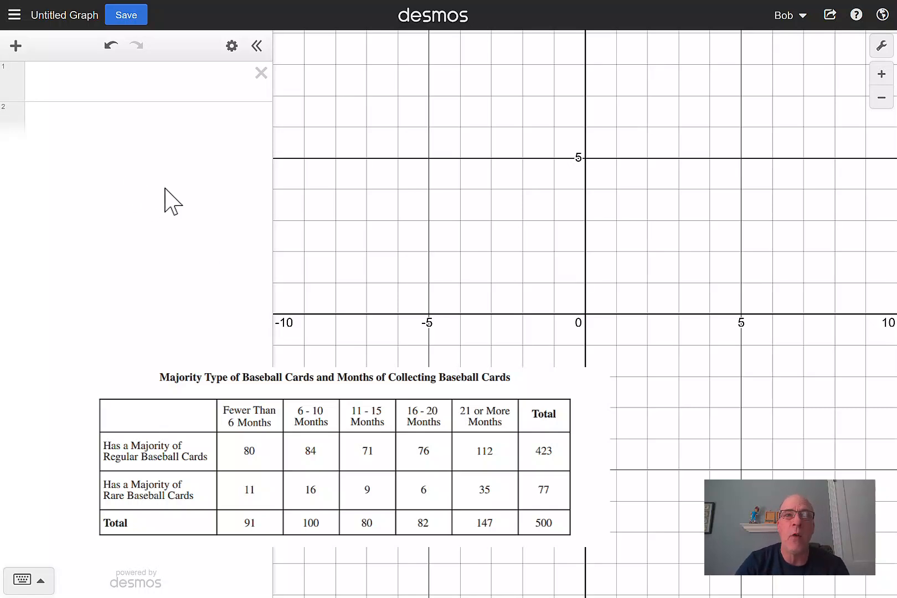
# Start a chi-square test for independence and fill the Group A row with 80, 84, 71, 76 and 112.
pyautogui.click(16, 47)
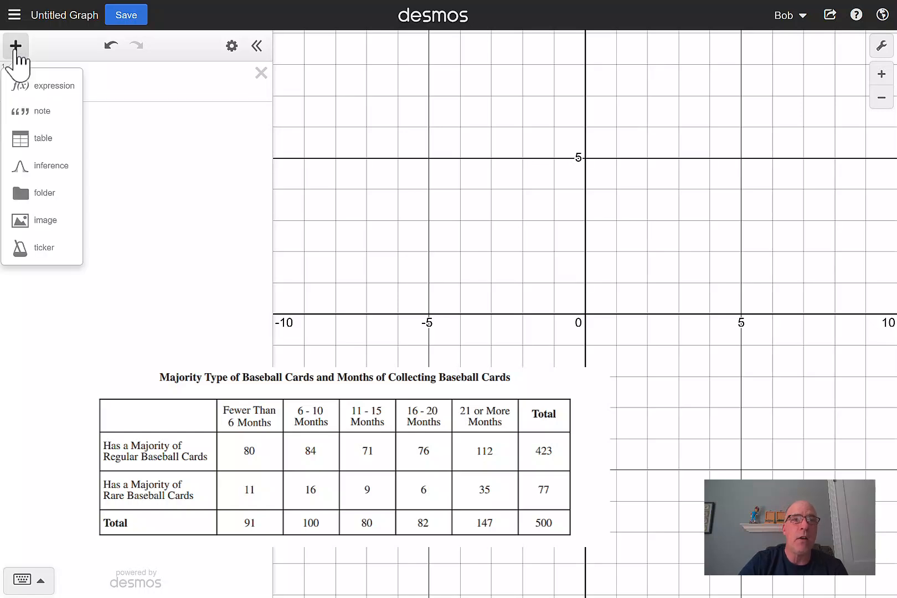
pyautogui.click(58, 171)
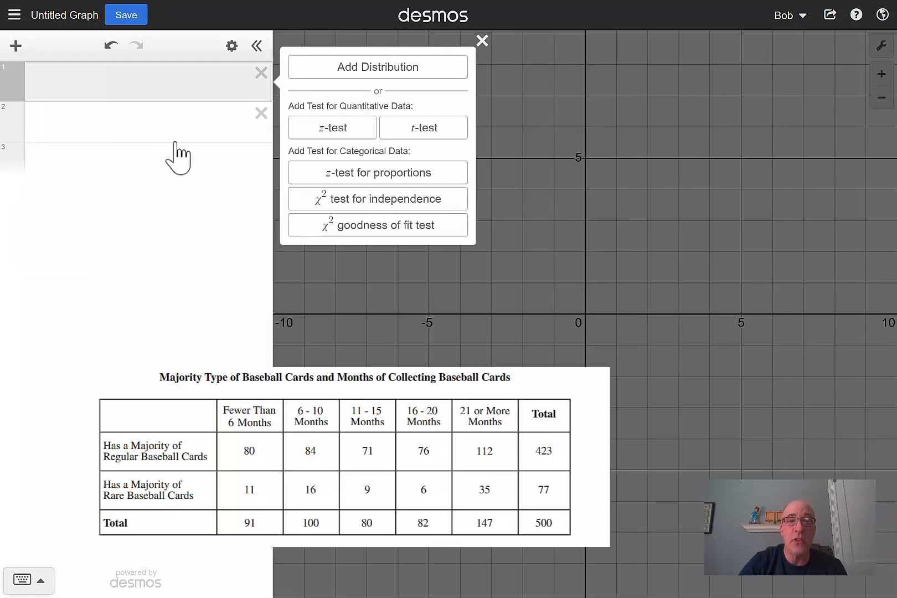
pyautogui.click(405, 206)
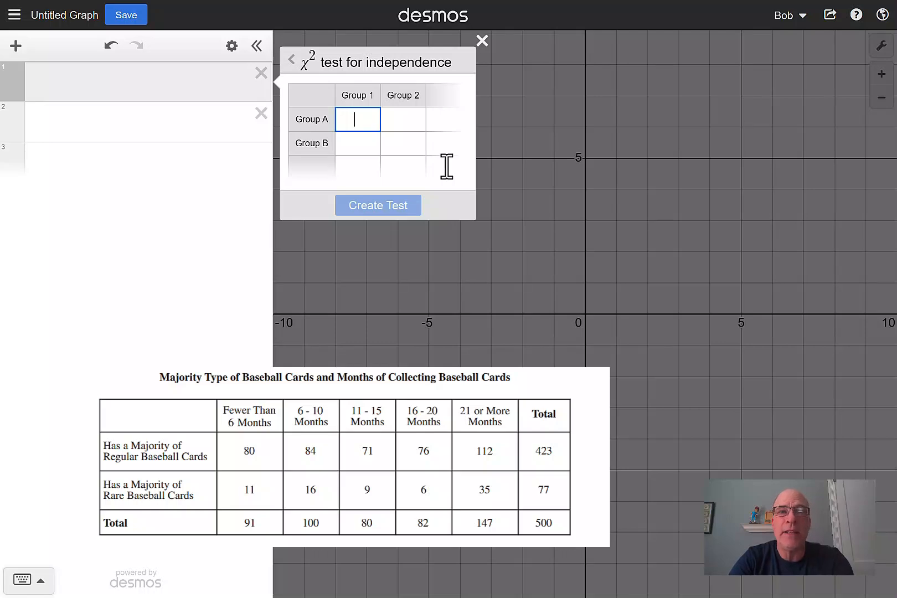
pyautogui.write('80')
pyautogui.press('Tab')
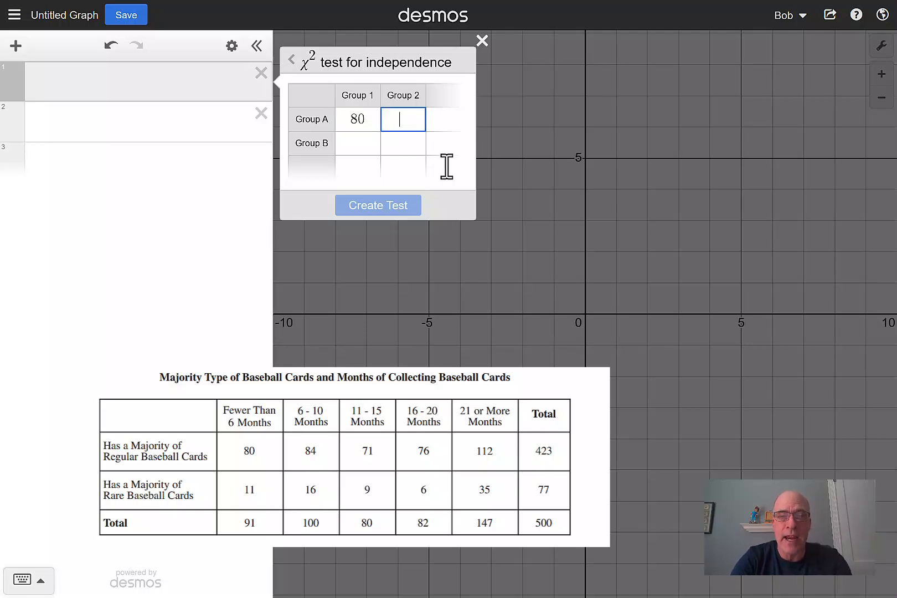
pyautogui.write('84')
pyautogui.press('Tab')
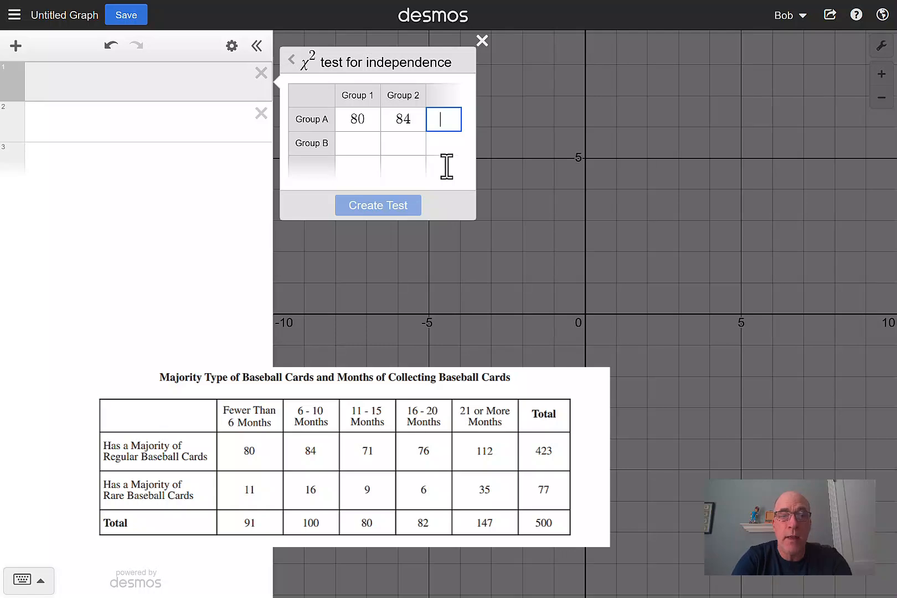
pyautogui.write('71')
pyautogui.press('Tab')
pyautogui.write('76')
pyautogui.press('Tab')
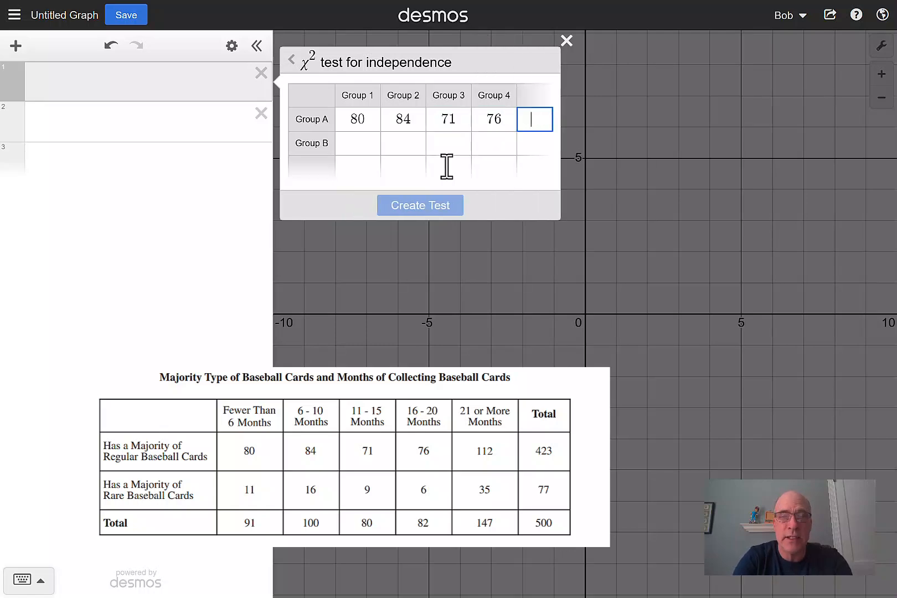
pyautogui.write('112')
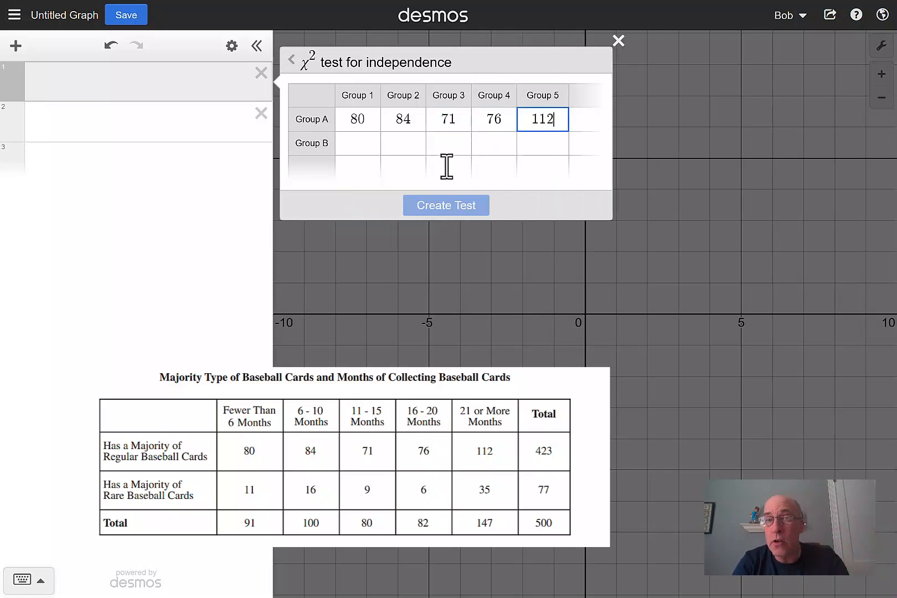
# Fill the Group B row with 11, 16, 9, 6 and 35 and create the chi-square test.
pyautogui.click(353, 144)
pyautogui.write('11')
pyautogui.press('Tab')
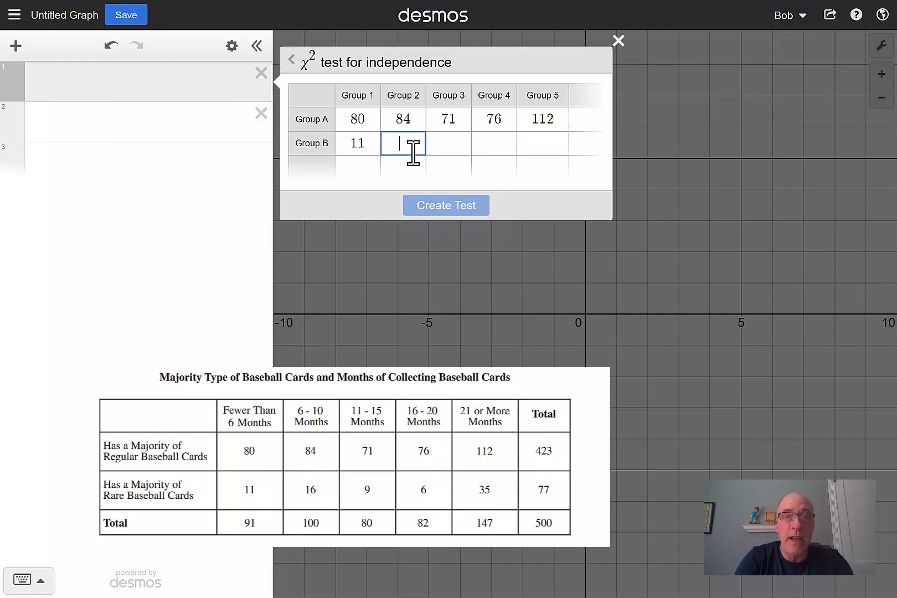
pyautogui.write('16')
pyautogui.press('Tab')
pyautogui.write('9')
pyautogui.press('Tab')
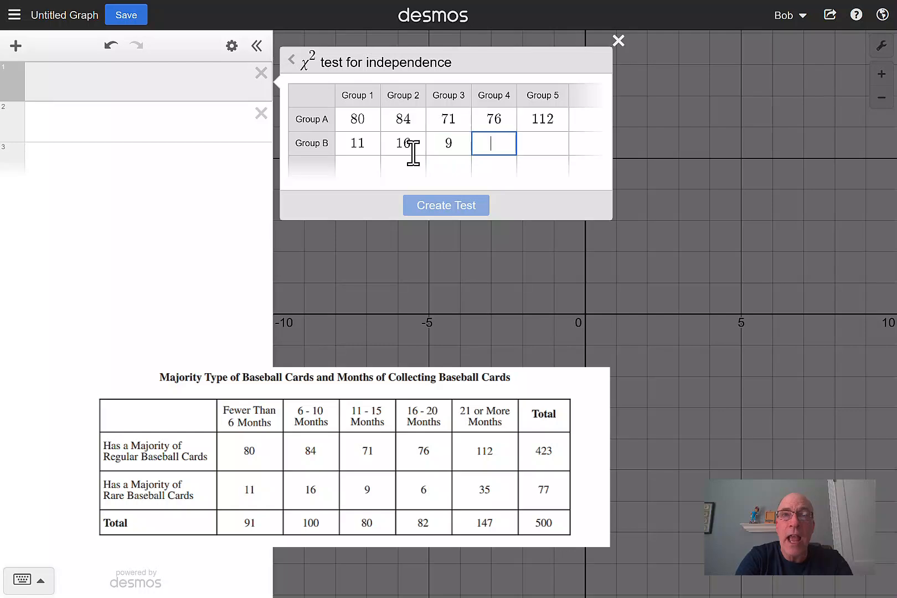
pyautogui.write('6')
pyautogui.press('Tab')
pyautogui.write('35')
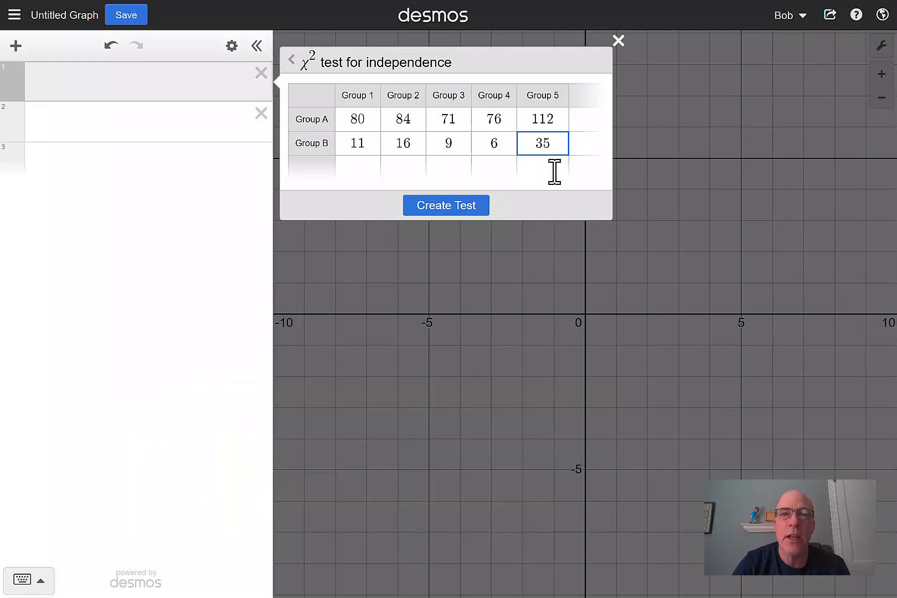
pyautogui.click(463, 206)
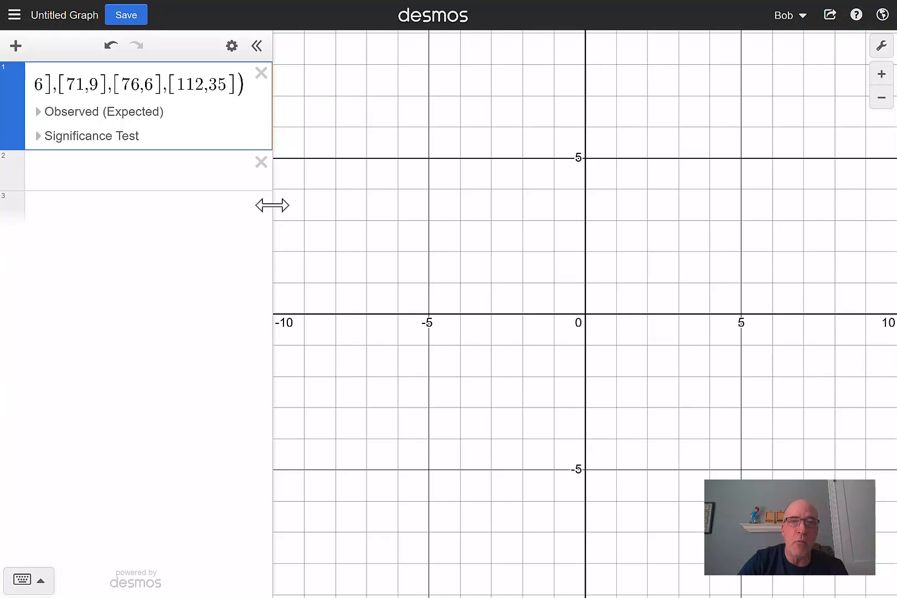
# Expand the Observed (Expected) table of the chi-square test and widen the expression list until all five groups fit.
pyautogui.moveTo(272, 202); pyautogui.dragTo(483, 235)
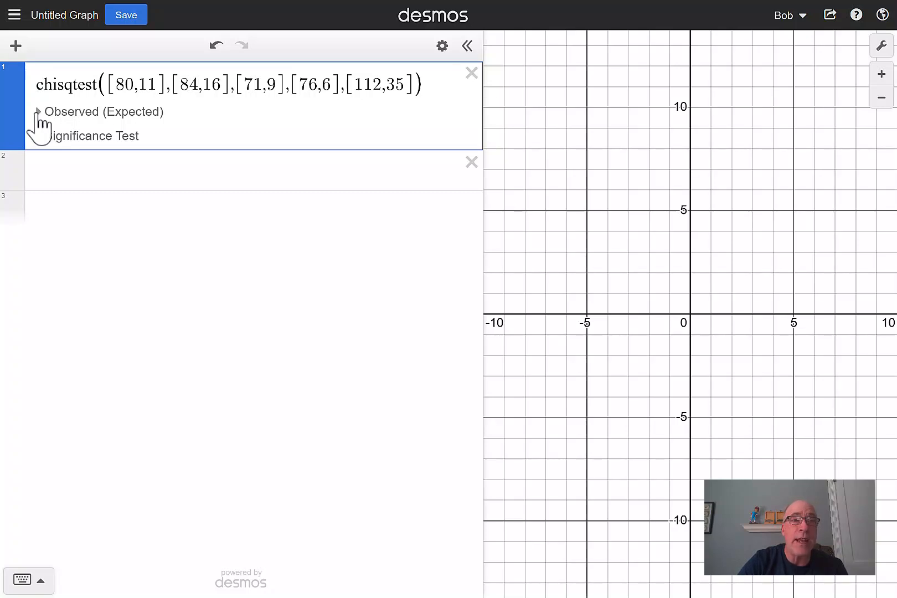
pyautogui.click(37, 111)
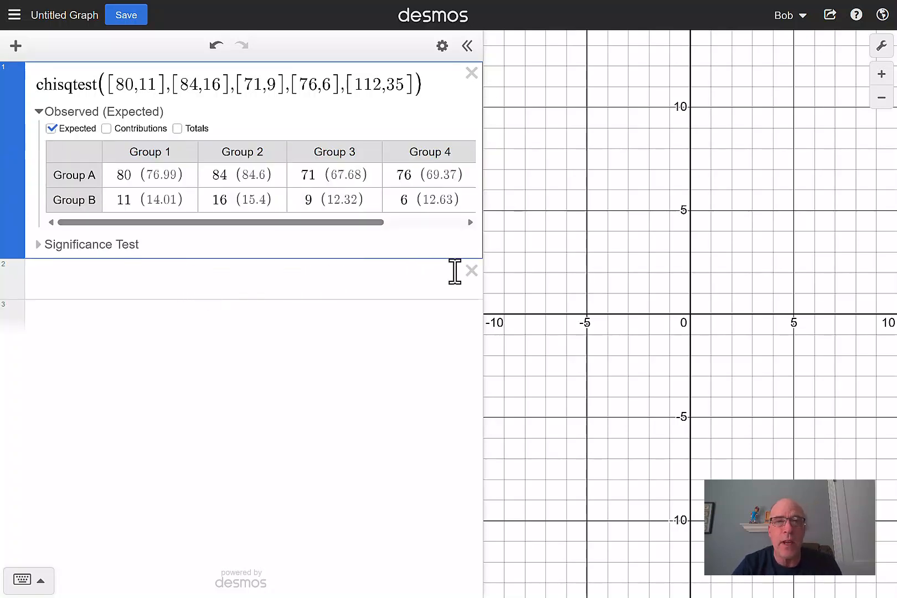
pyautogui.moveTo(483, 261); pyautogui.dragTo(614, 275)
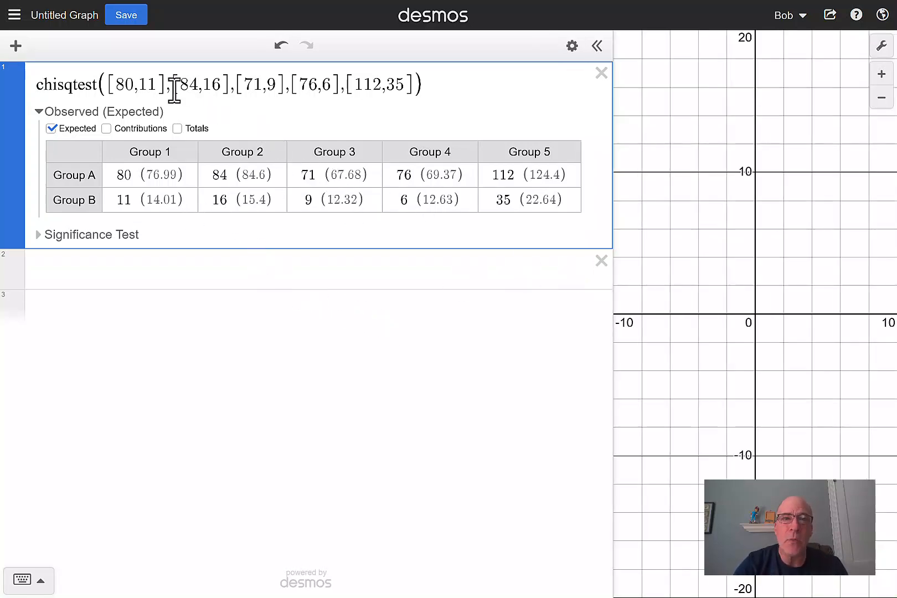
# Show the Contributions in the observed table and inspect the details of the Group B cells for Groups 5 and 4 and the Group A cell for Group 2.
pyautogui.click(106, 129)
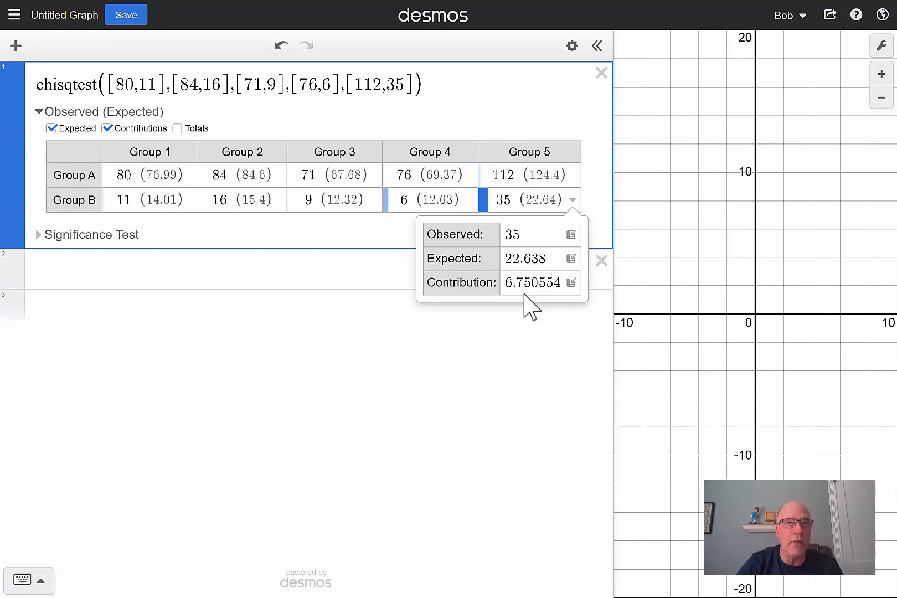
pyautogui.click(469, 200)
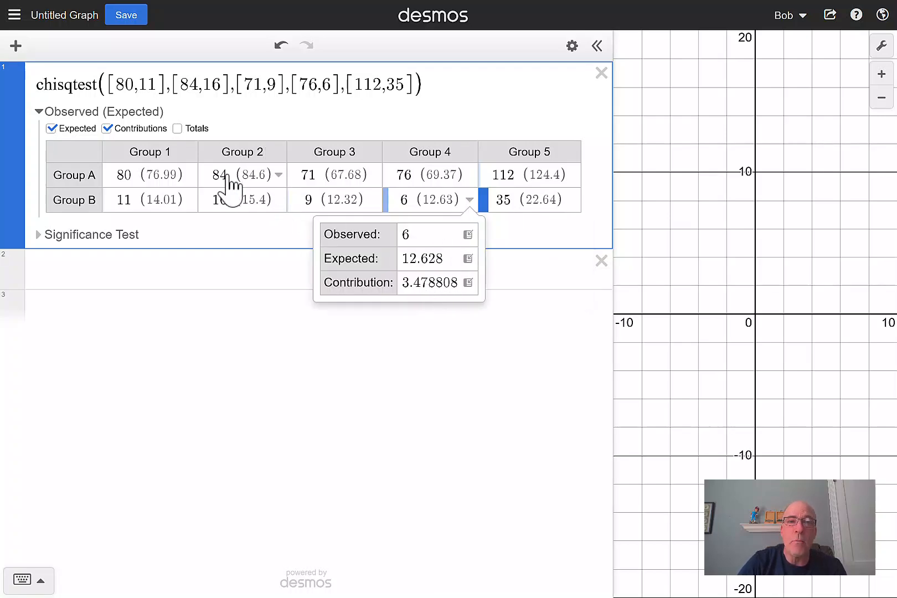
pyautogui.click(281, 179)
pyautogui.click(279, 176)
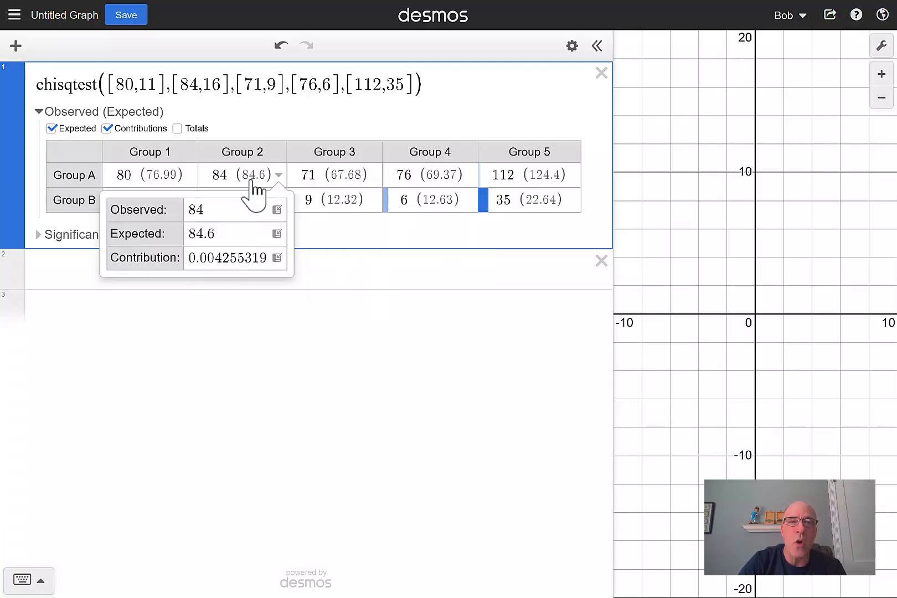
pyautogui.click(282, 133)
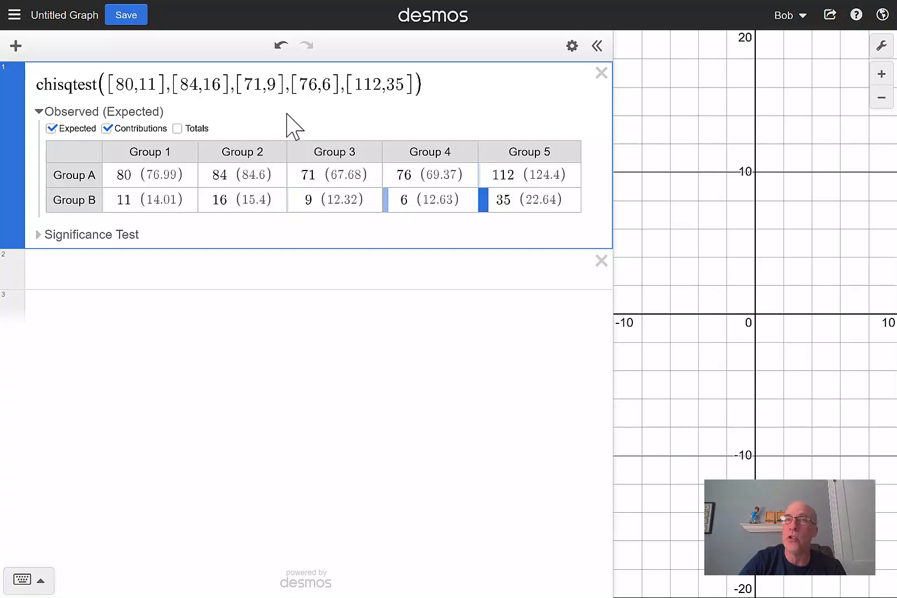
# Show the Totals in the observed table and expand the Significance Test of the chi-square test.
pyautogui.click(177, 128)
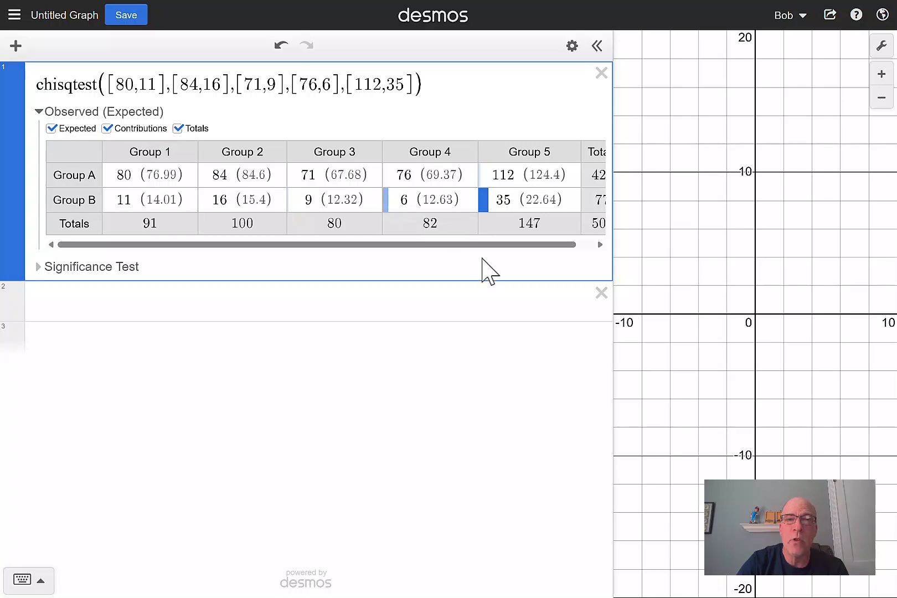
pyautogui.hscroll(1, 480, 256)
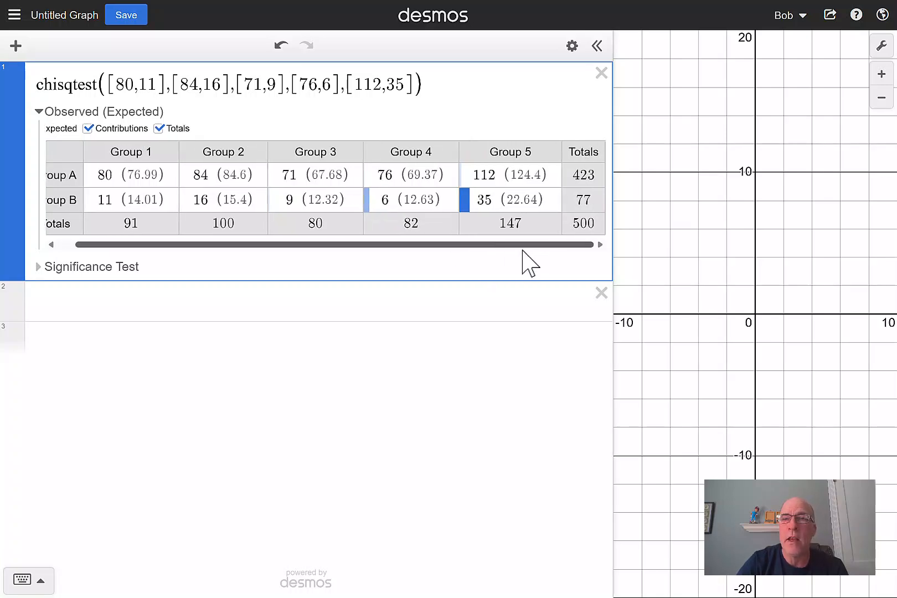
pyautogui.hscroll(-1, 498, 249)
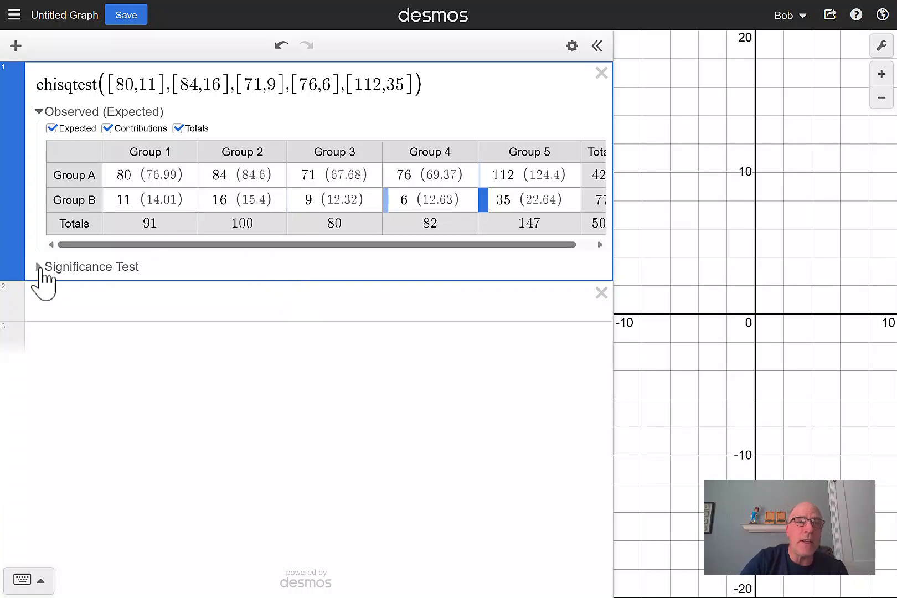
pyautogui.click(39, 267)
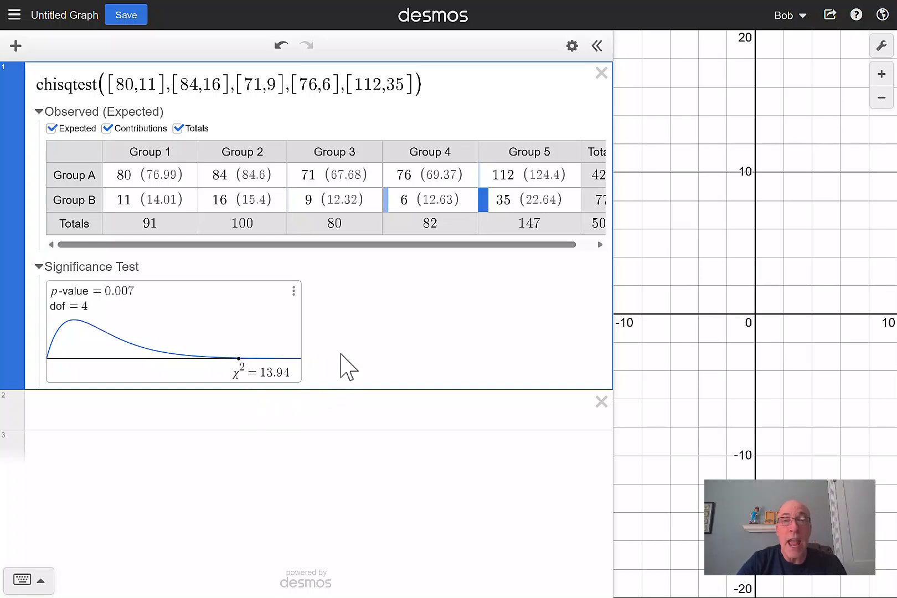
# Export the significance diagram of the chi-square test to the graph and narrow the expression list to enlarge the graph area.
pyautogui.click(293, 291)
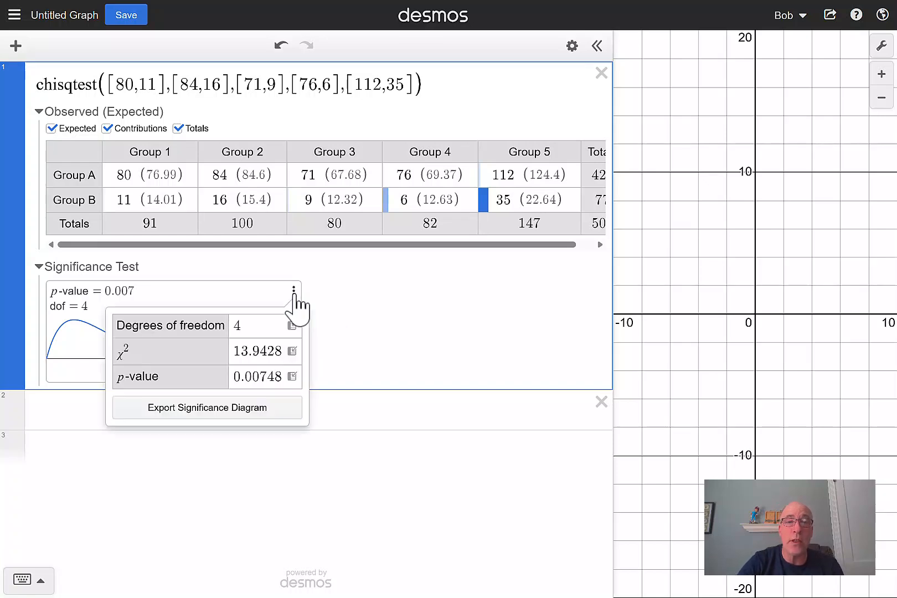
pyautogui.click(268, 415)
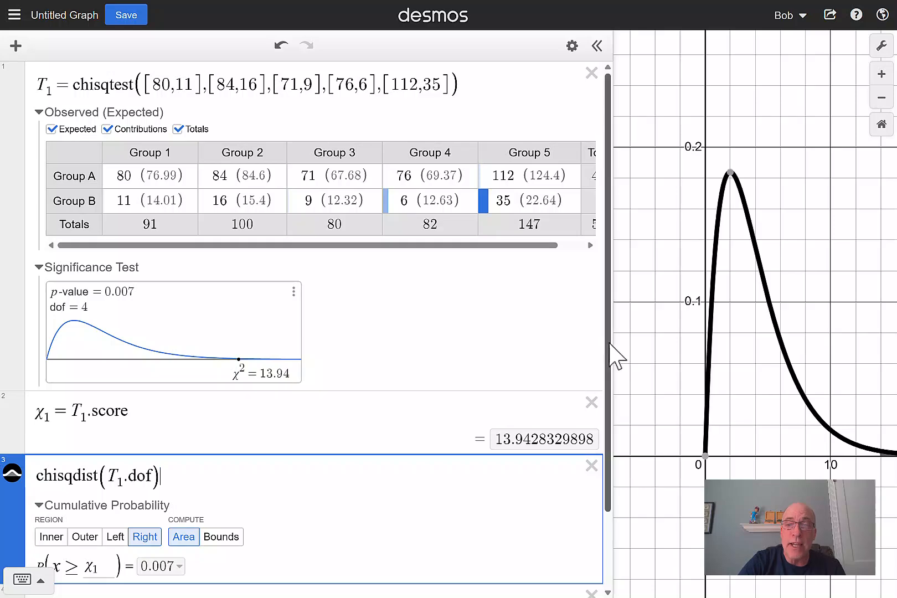
pyautogui.moveTo(611, 342); pyautogui.dragTo(265, 335)
pyautogui.scroll(-3, 235, 388)
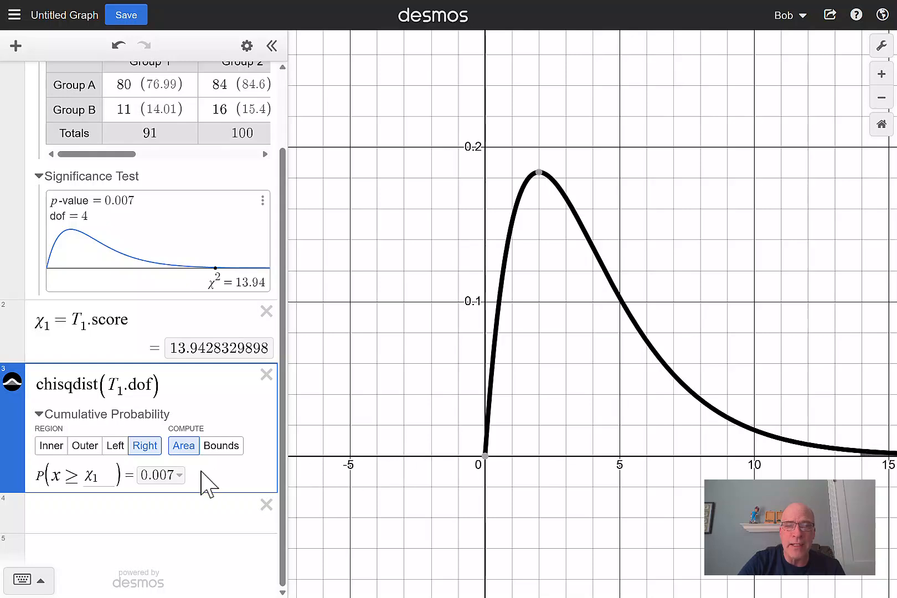
# Inspect the unrounded cumulative probability of the chi-square distribution and the right tail of its curve on the graph.
pyautogui.click(178, 476)
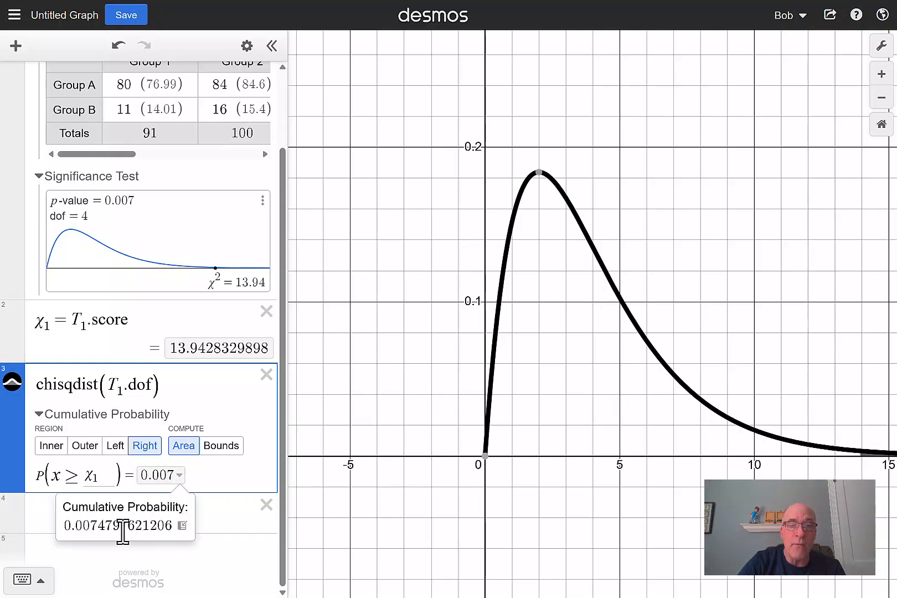
pyautogui.click(855, 401)
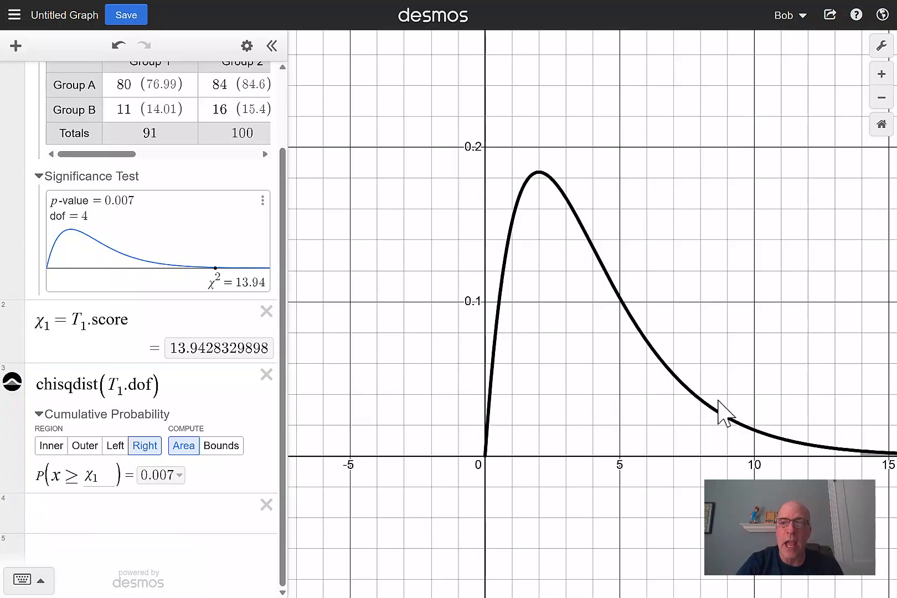
pyautogui.moveTo(729, 337); pyautogui.dragTo(652, 327)
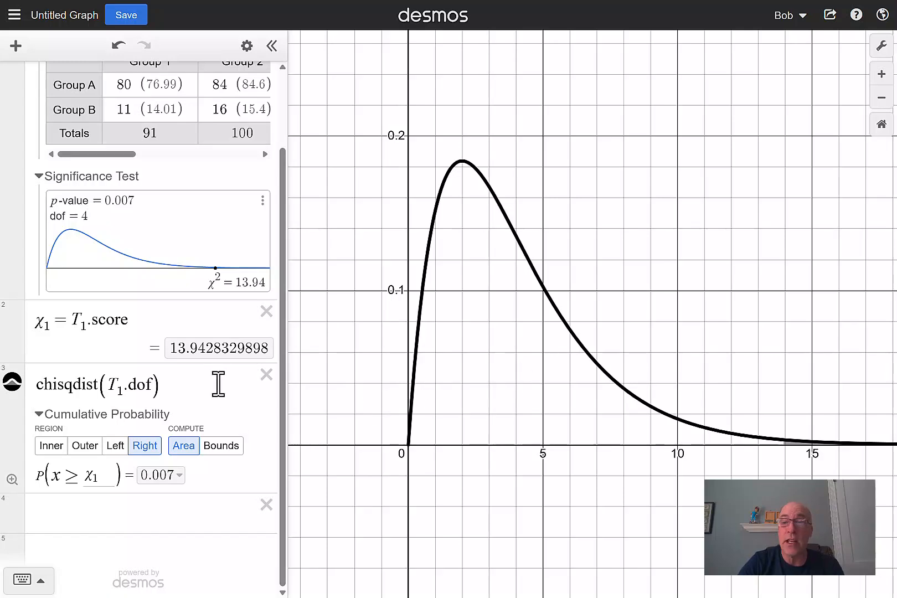
pyautogui.scroll(1, 218, 383)
pyautogui.scroll(-1, 214, 396)
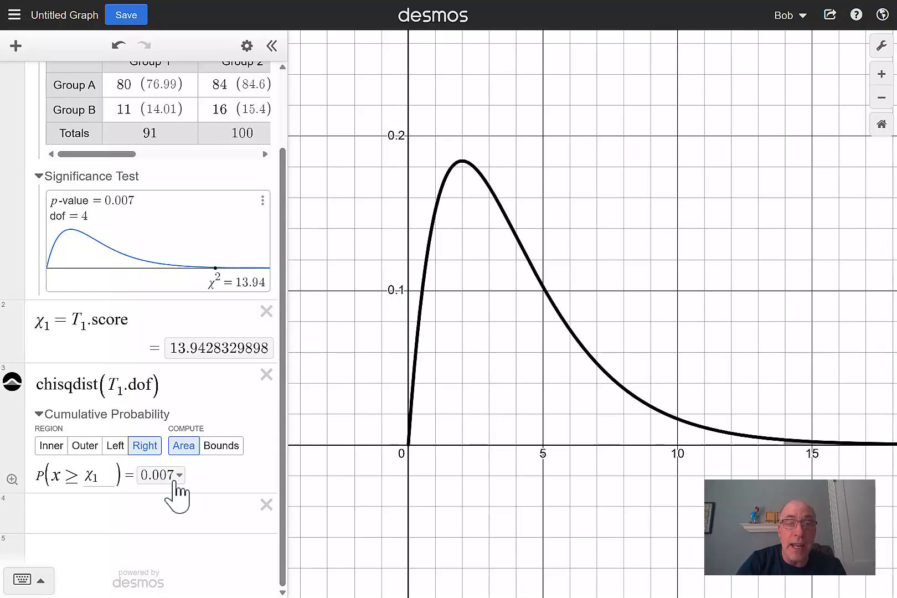
# Switch the chi-square distribution's cumulative probability to compute Bounds and set the right-tail area to 0.05.
pyautogui.click(224, 449)
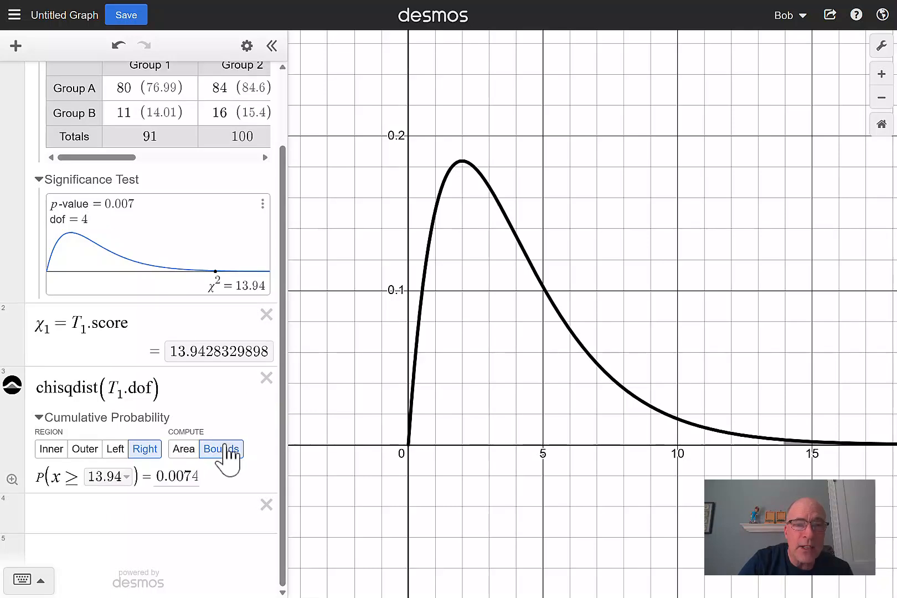
pyautogui.click(178, 478)
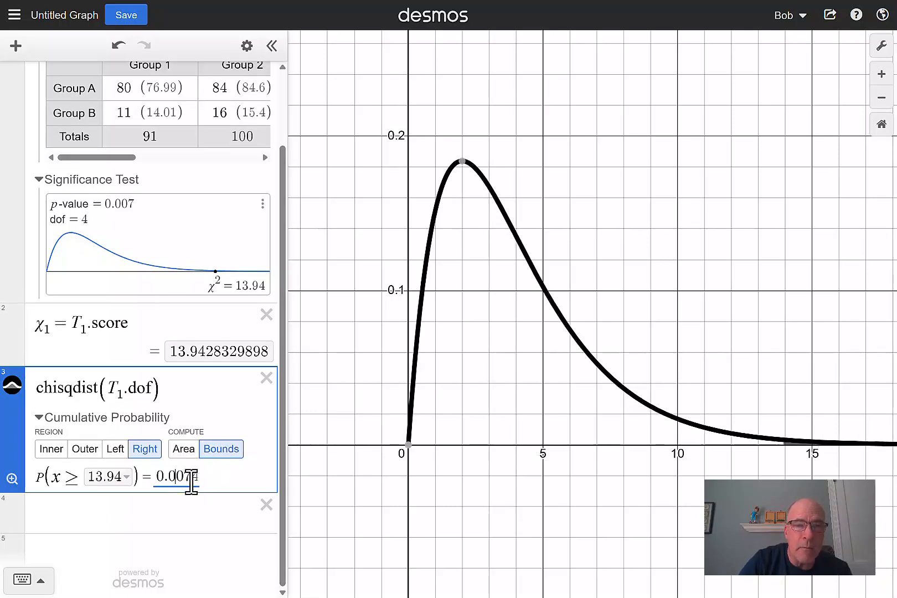
pyautogui.press('Delete')
pyautogui.press('Delete')
pyautogui.press('Delete')
pyautogui.press('Delete')
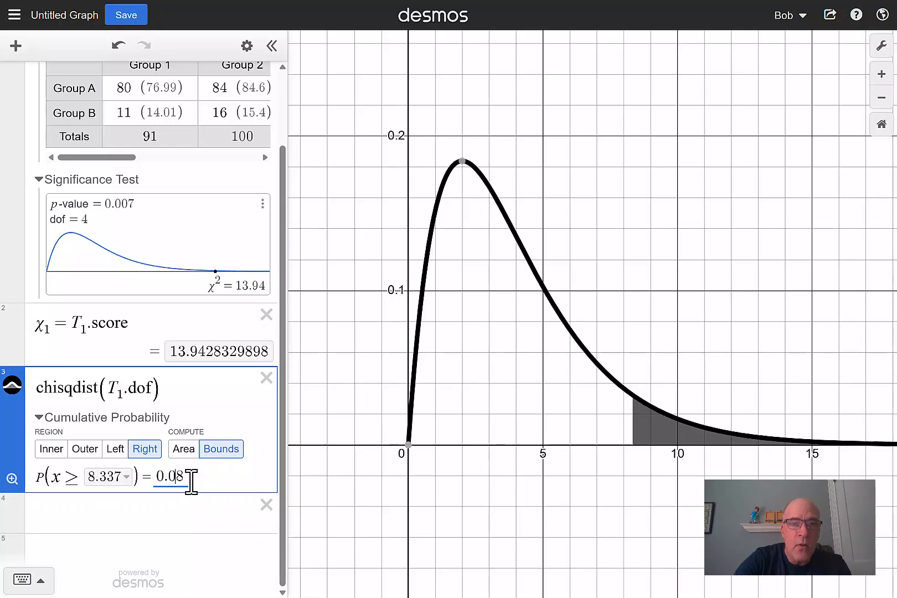
pyautogui.write('5')
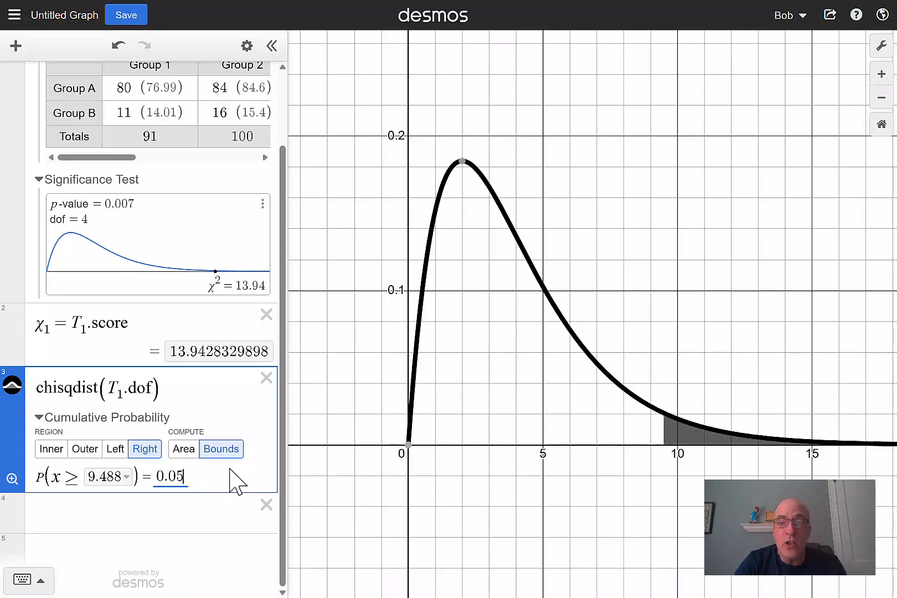